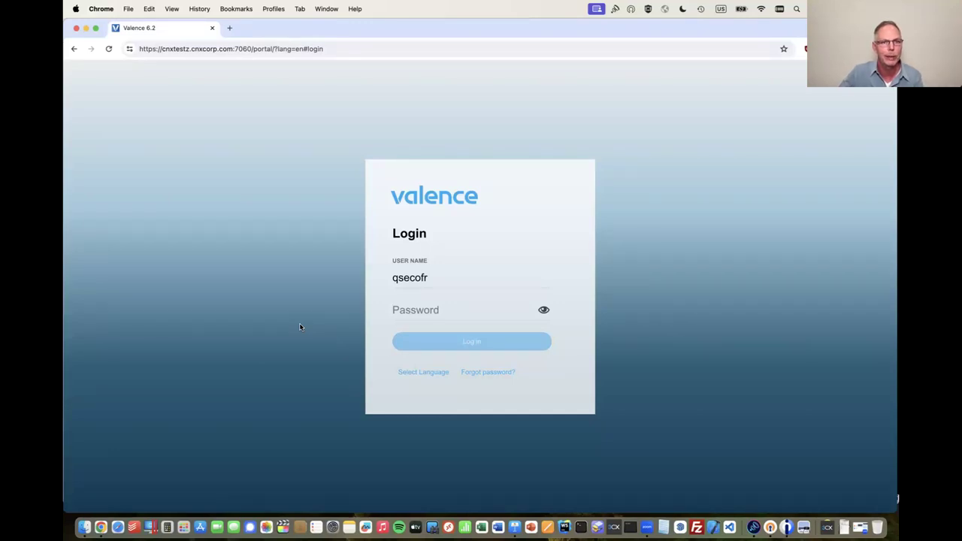
# Switch the login language to Español and back to English, then sign in with the account password
pyautogui.click(388, 303)
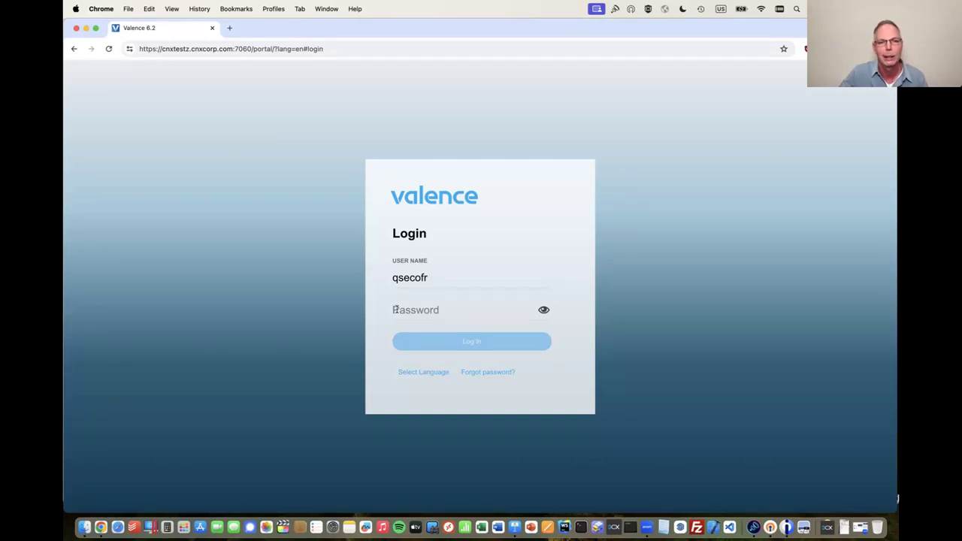
pyautogui.click(402, 373)
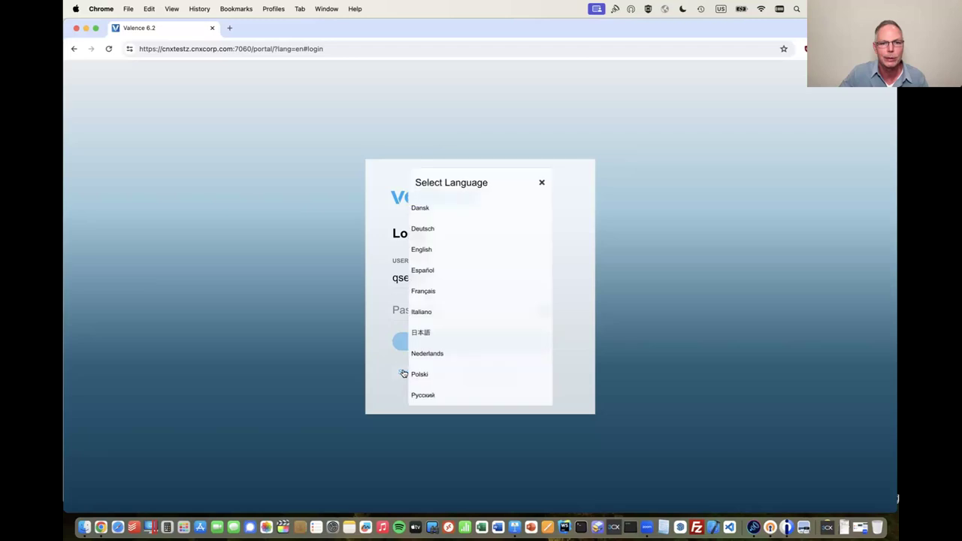
pyautogui.click(432, 271)
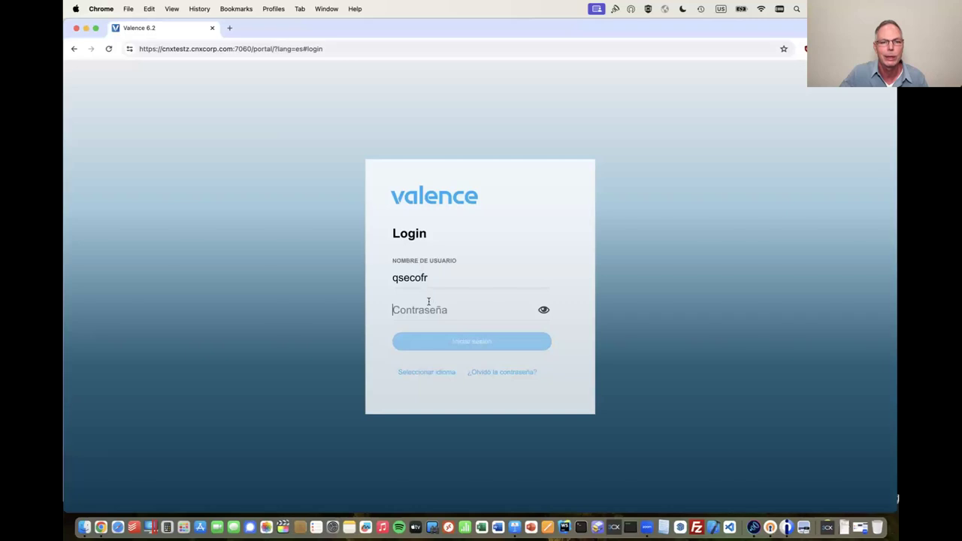
pyautogui.click(431, 373)
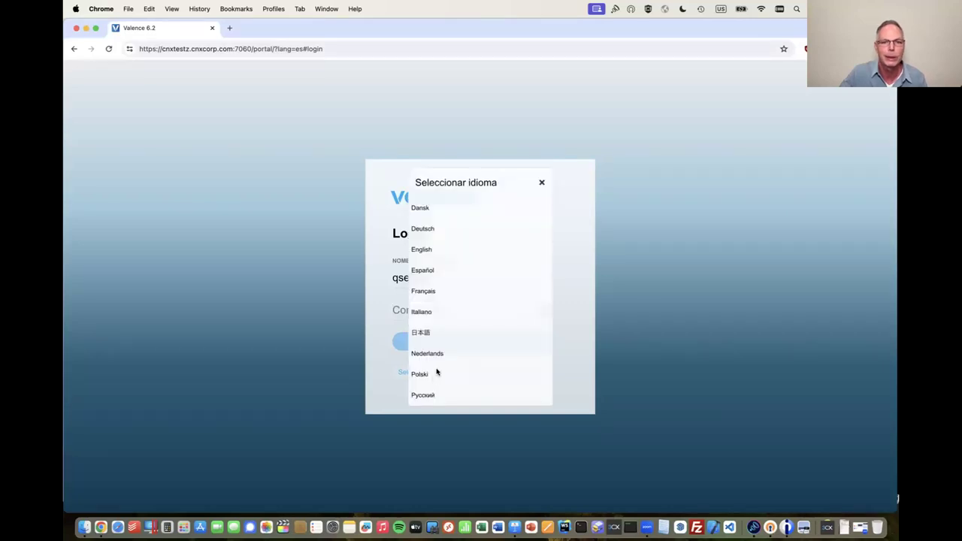
pyautogui.click(443, 249)
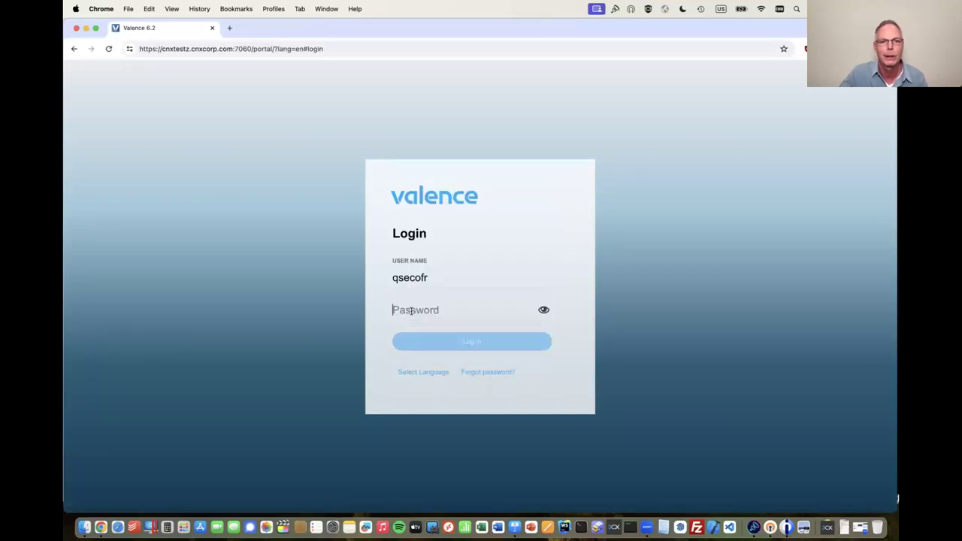
pyautogui.write('***')
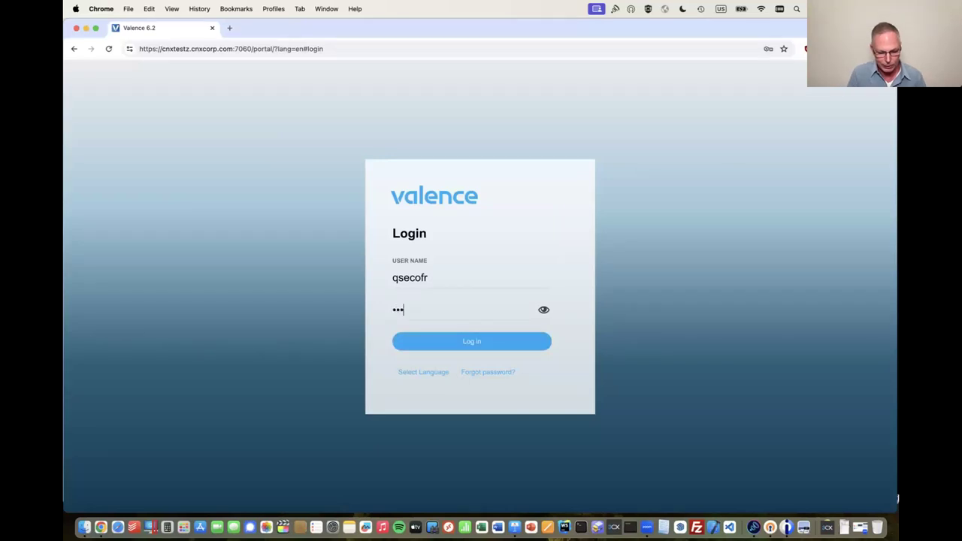
pyautogui.write('*****')
pyautogui.press('Return')
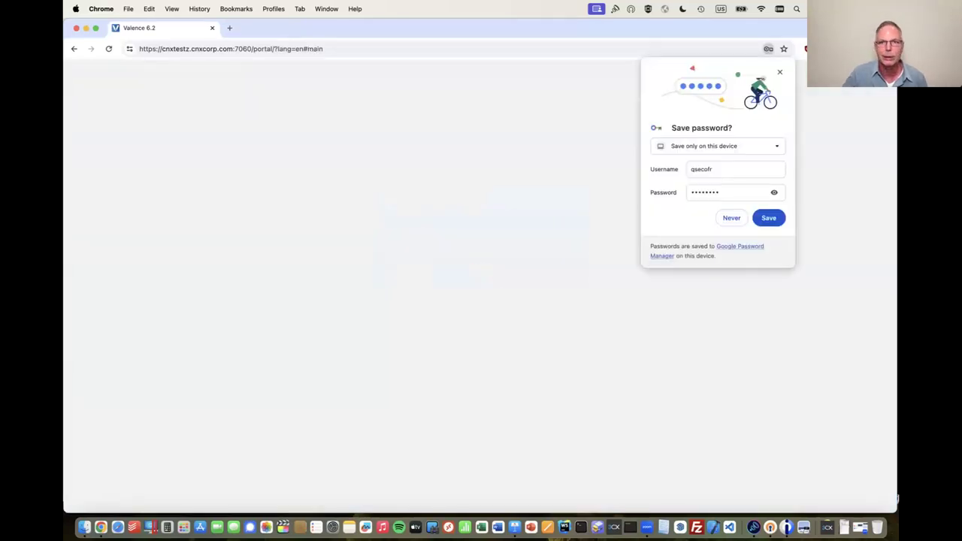
# Decline Chrome's password save, view Portal Admin's Users list, then close Portal Admin
pyautogui.click(726, 222)
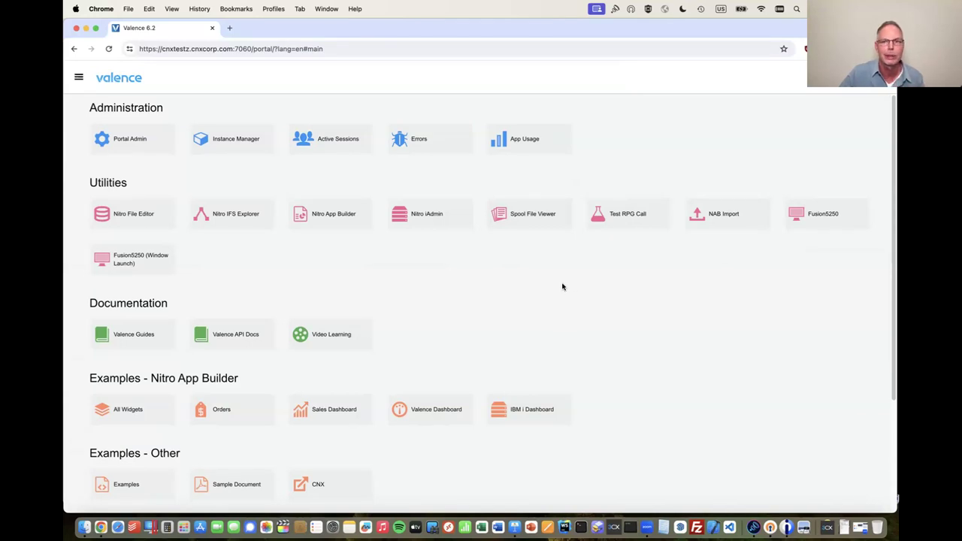
pyautogui.click(124, 147)
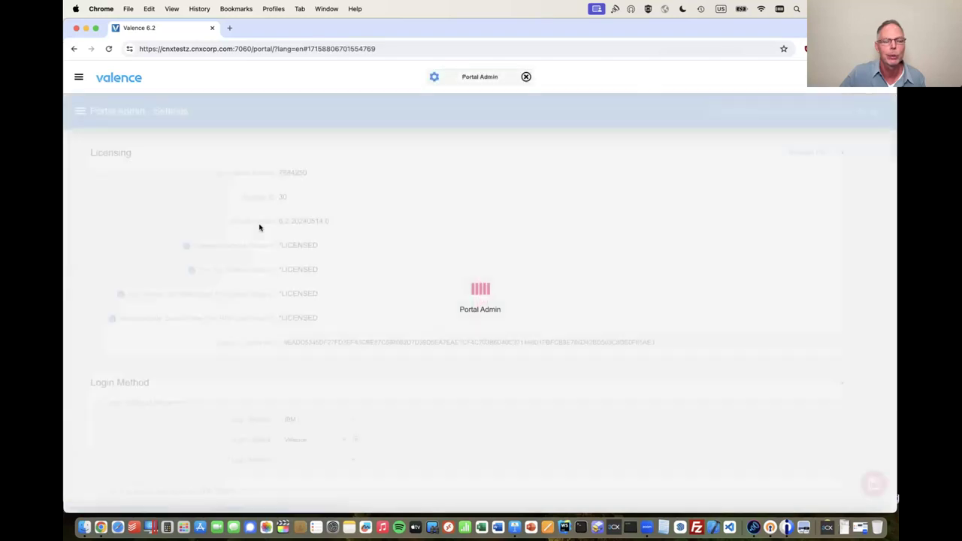
pyautogui.click(81, 111)
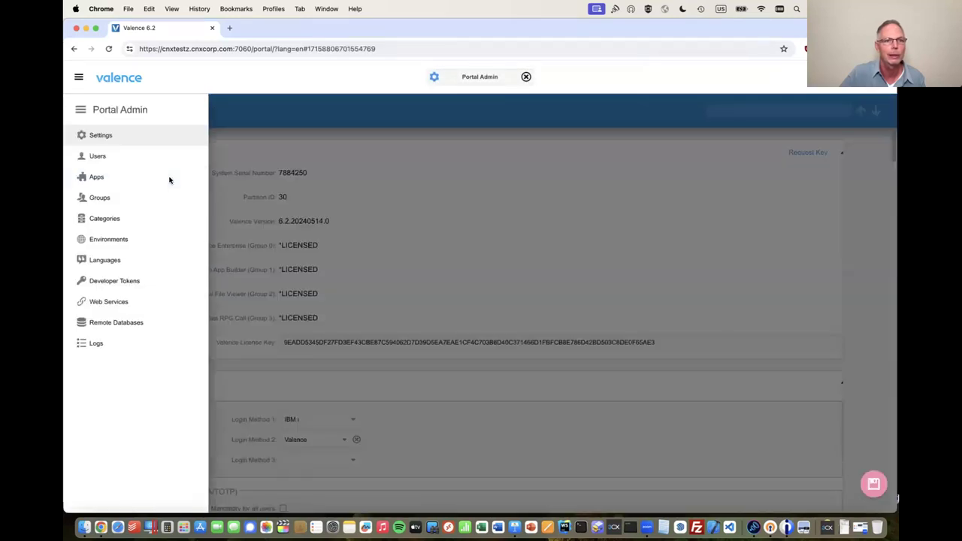
pyautogui.click(95, 157)
pyautogui.click(80, 111)
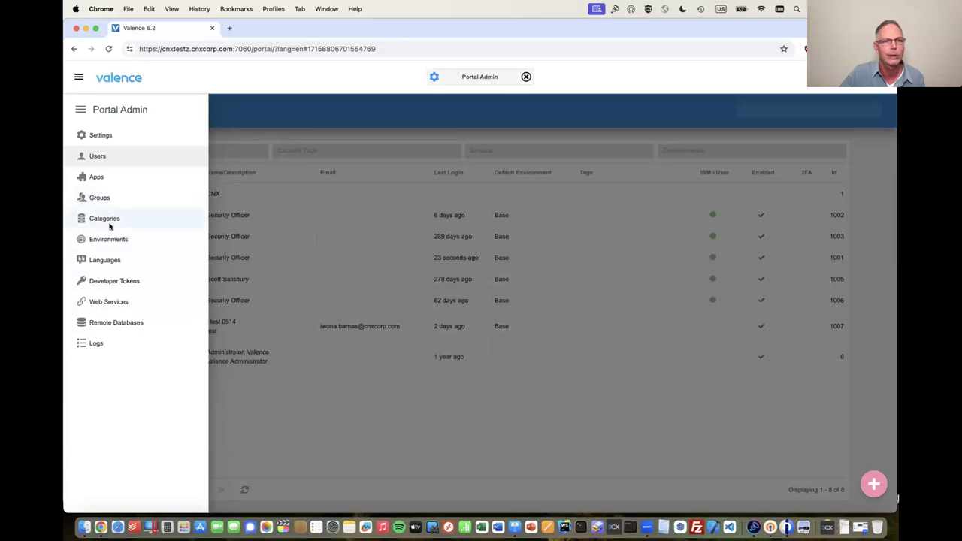
pyautogui.click(526, 77)
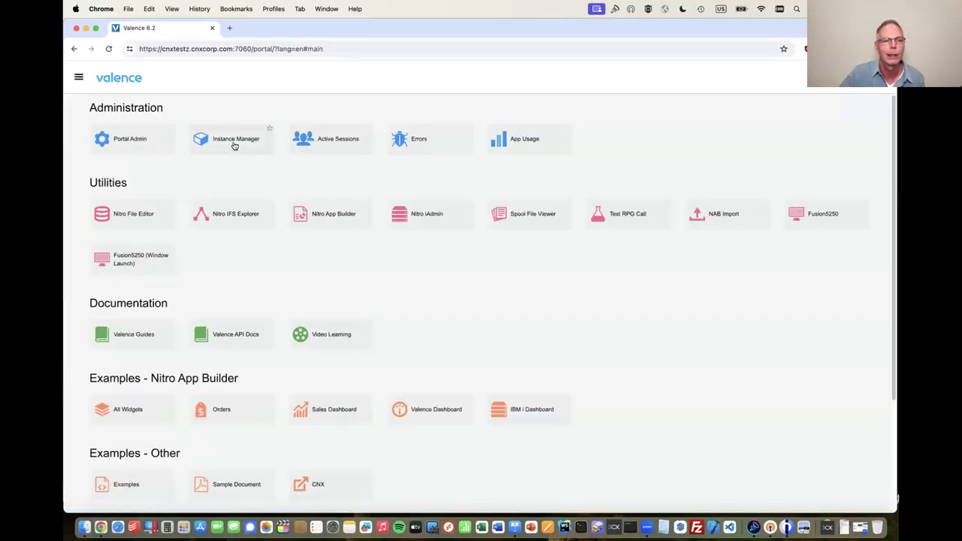
pyautogui.click(234, 145)
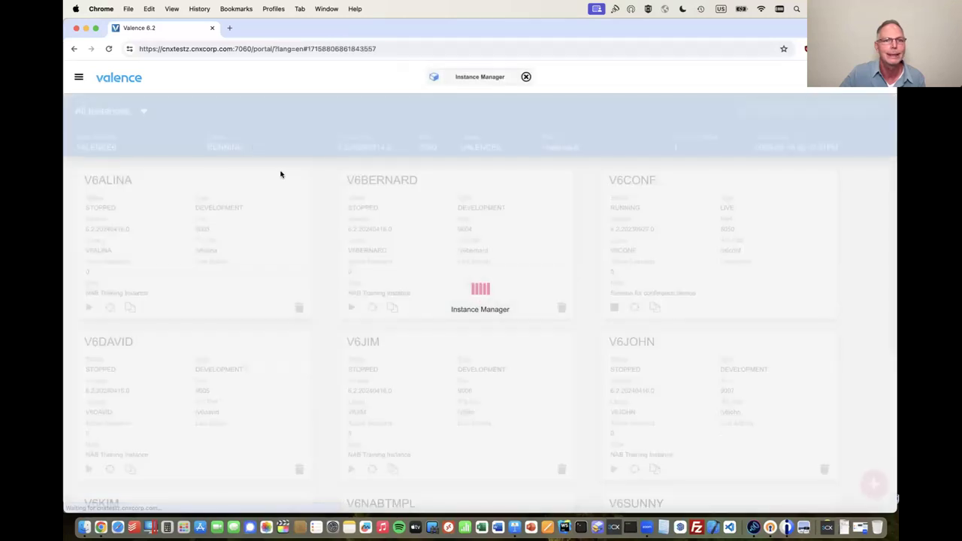
pyautogui.scroll(-5, 340, 248)
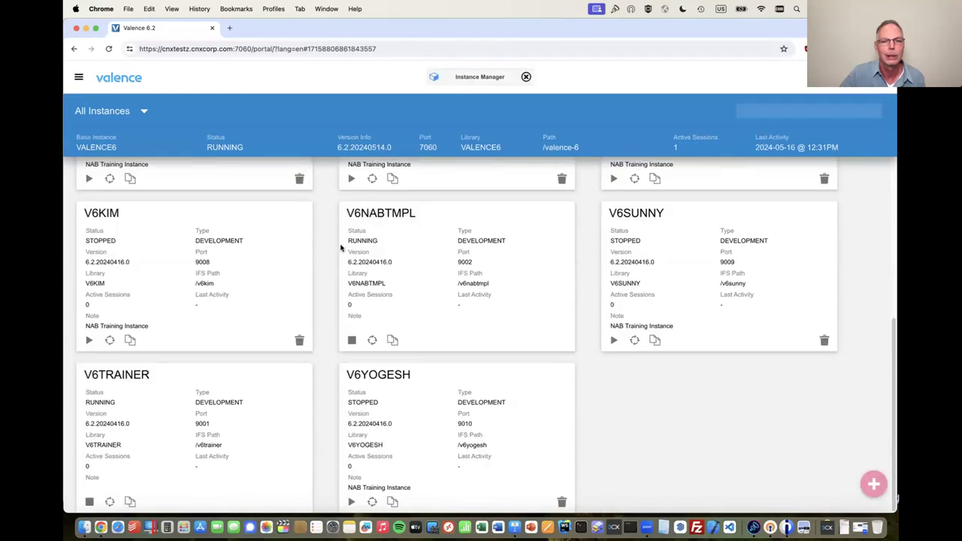
pyautogui.scroll(5, 340, 248)
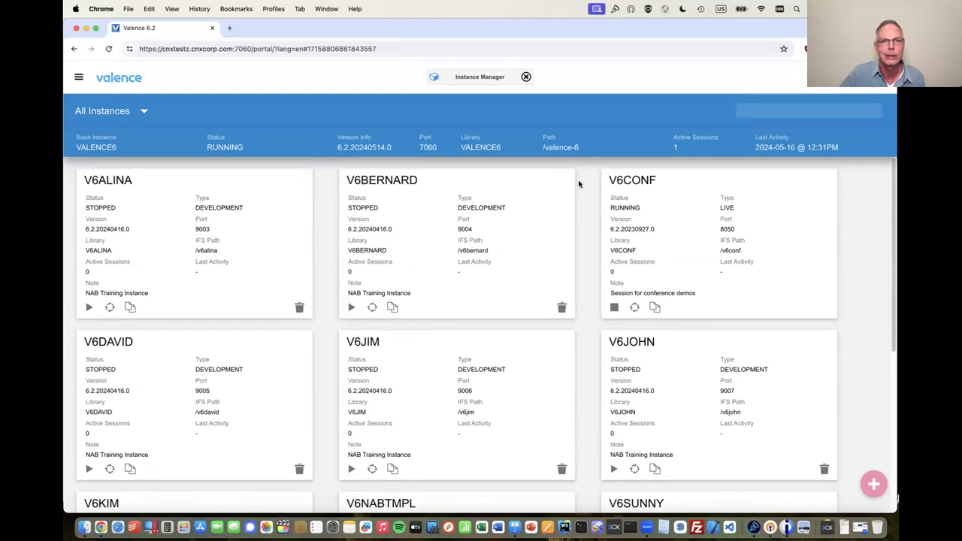
pyautogui.click(525, 78)
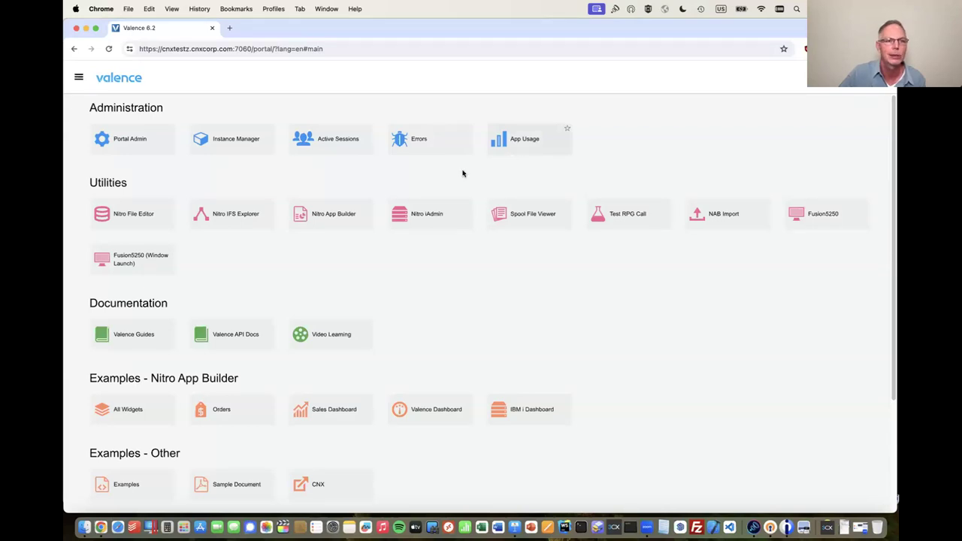
pyautogui.click(128, 224)
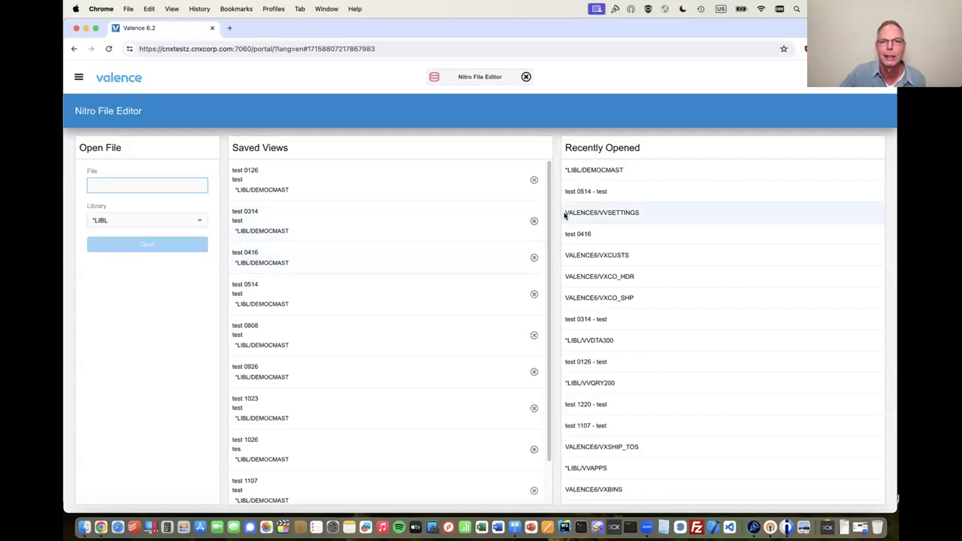
pyautogui.click(591, 172)
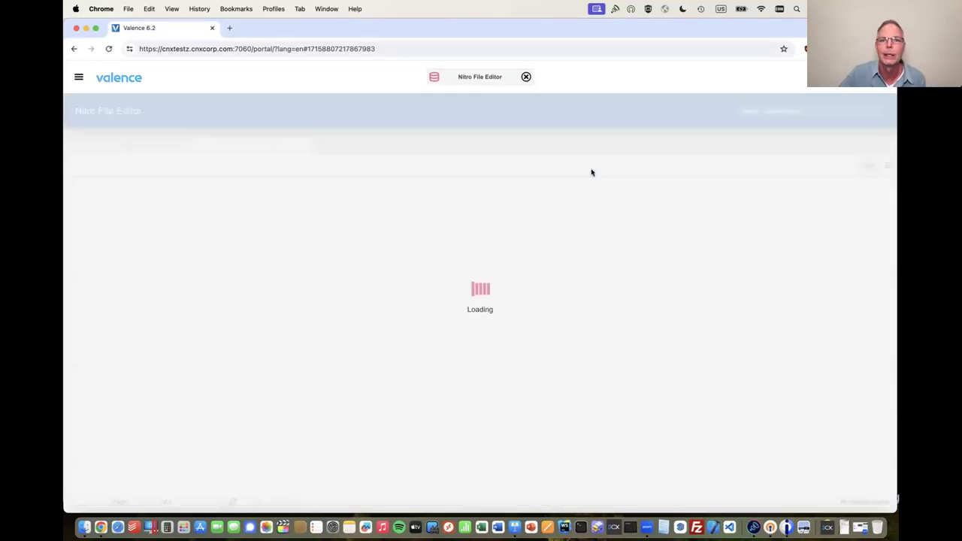
pyautogui.scroll(-5, 198, 341)
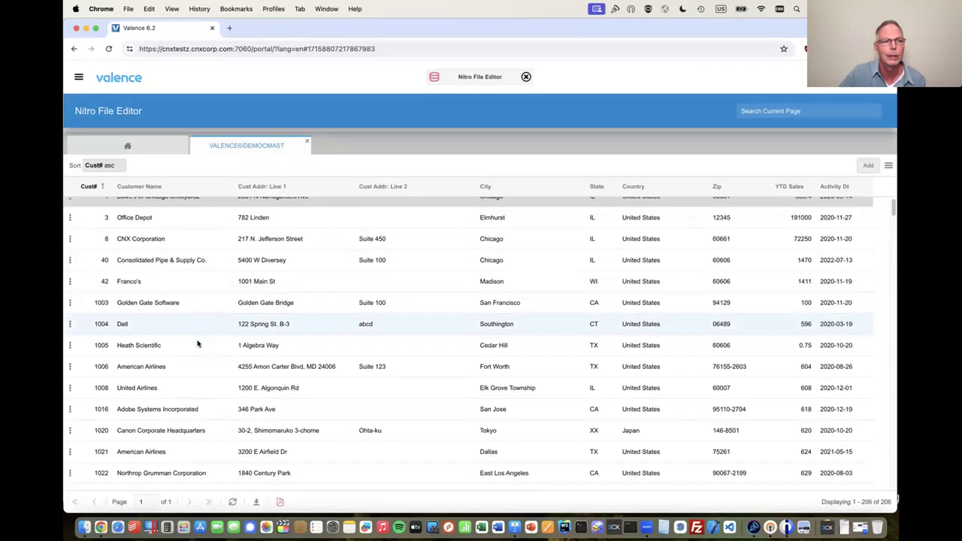
pyautogui.scroll(5, 191, 300)
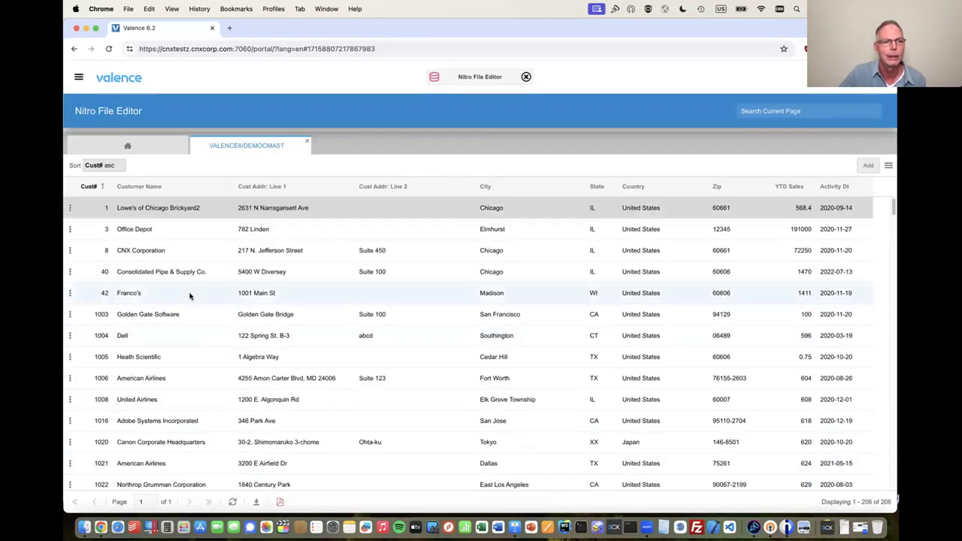
pyautogui.doubleClick(189, 295)
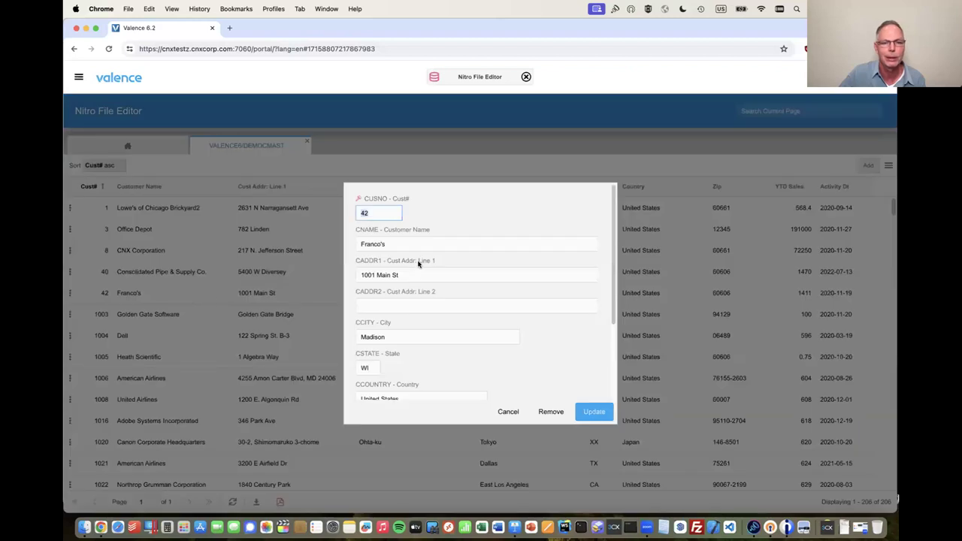
pyautogui.click(508, 411)
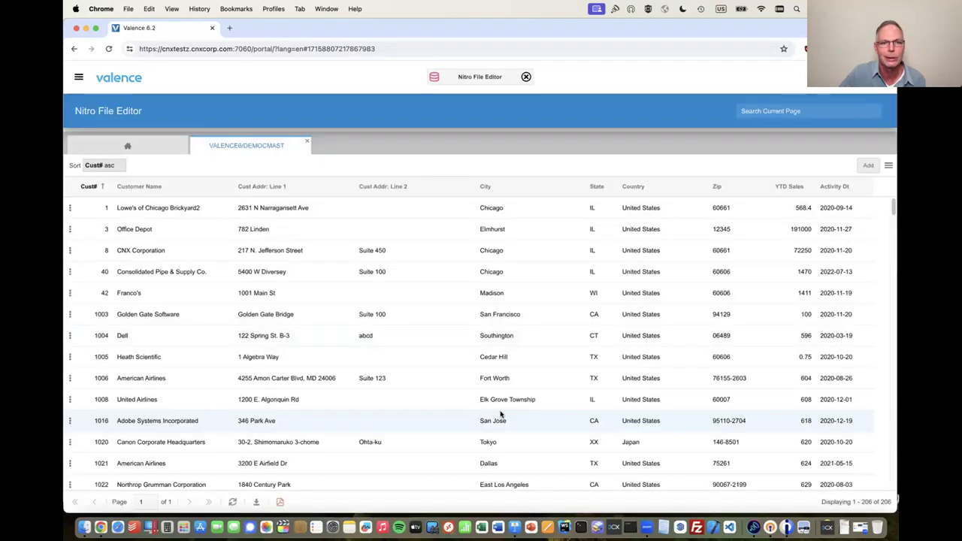
pyautogui.click(307, 142)
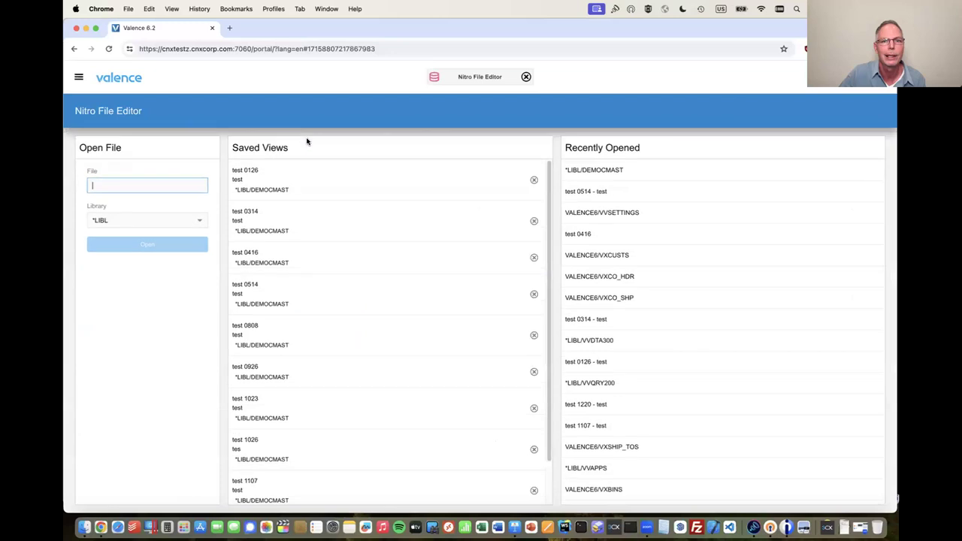
pyautogui.click(526, 78)
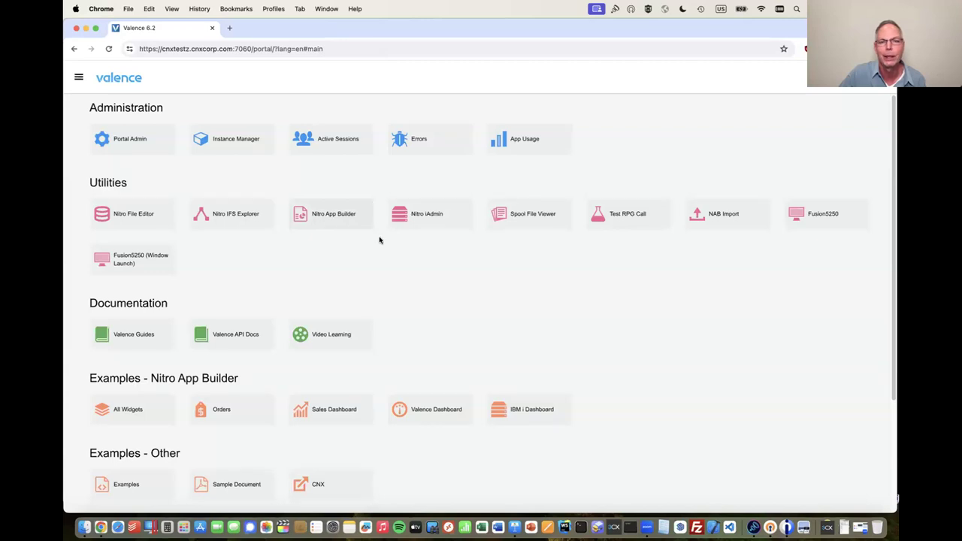
# View the second QPJOBLOG job log from QEZJOBLOG in Spool File Viewer, then close the viewer
pyautogui.click(533, 218)
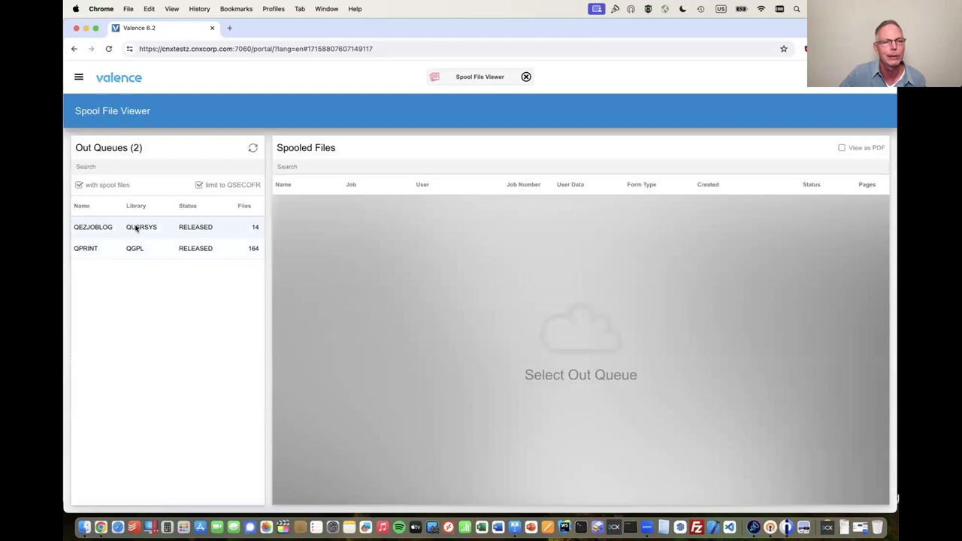
pyautogui.click(178, 227)
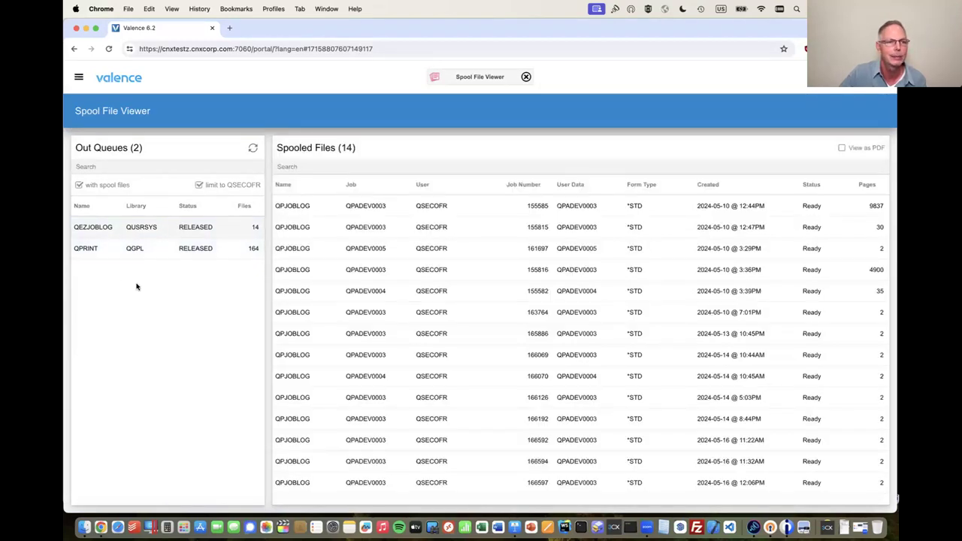
pyautogui.click(442, 227)
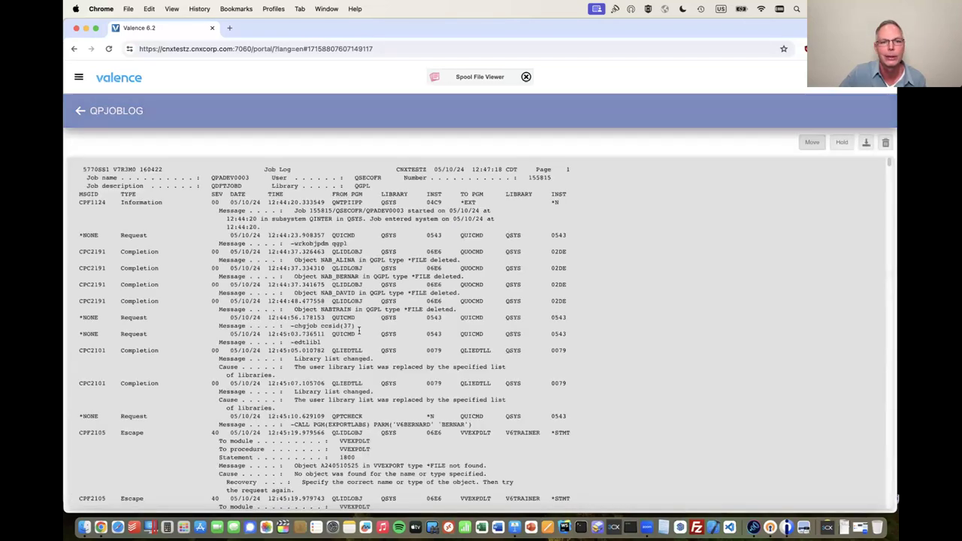
pyautogui.scroll(-20, 358, 329)
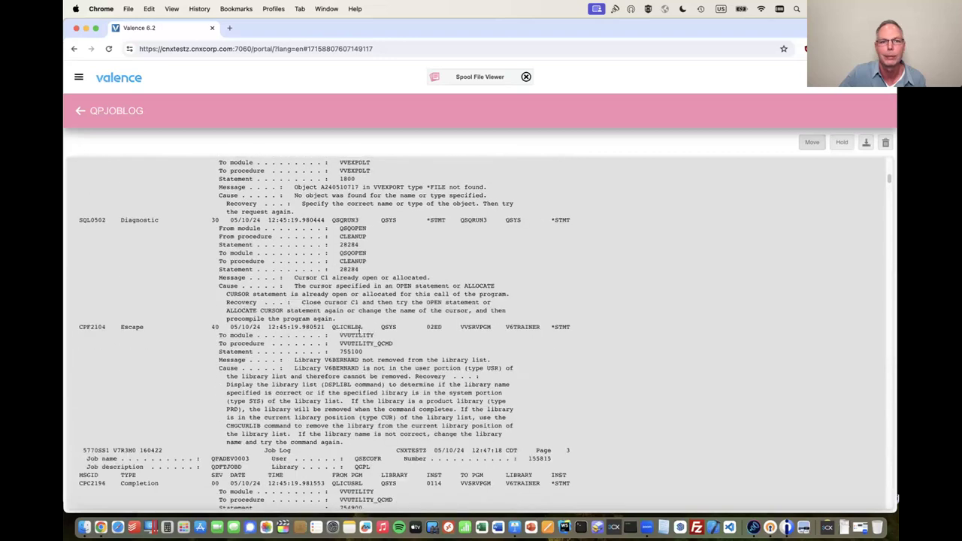
pyautogui.scroll(-10, 358, 329)
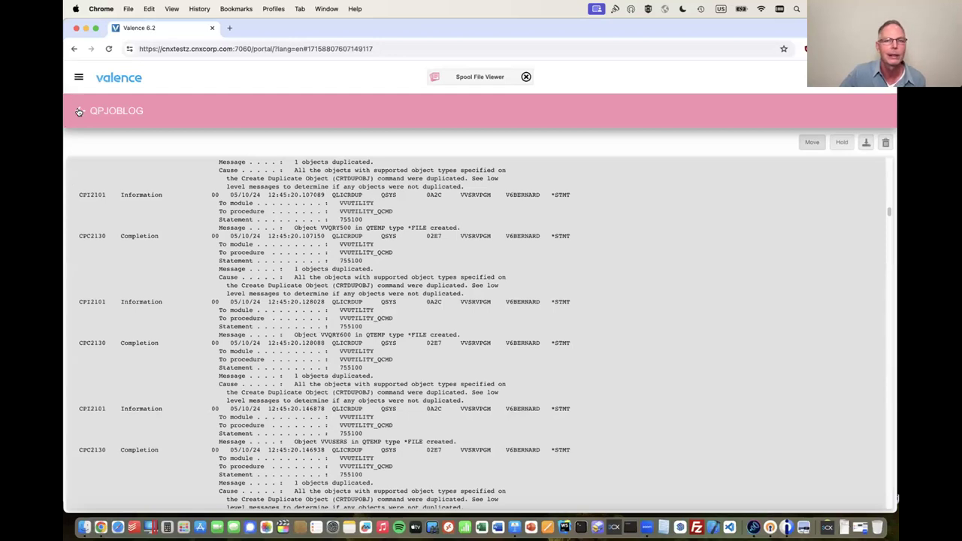
pyautogui.click(526, 76)
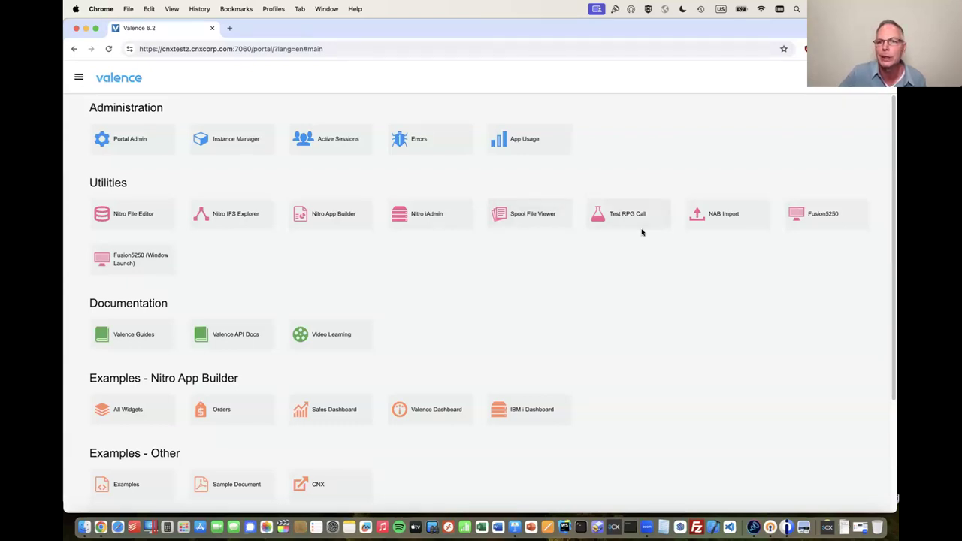
pyautogui.click(826, 216)
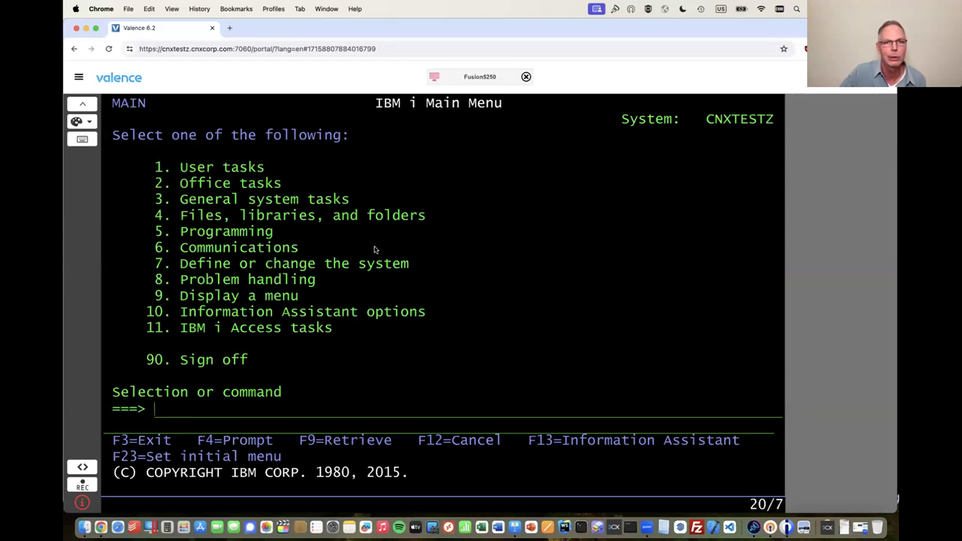
pyautogui.click(527, 77)
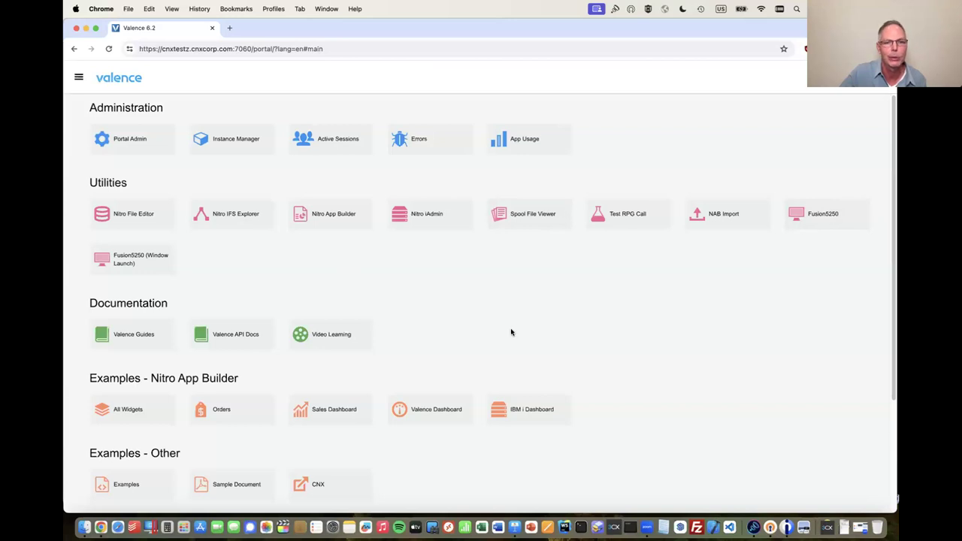
pyautogui.scroll(-3, 635, 360)
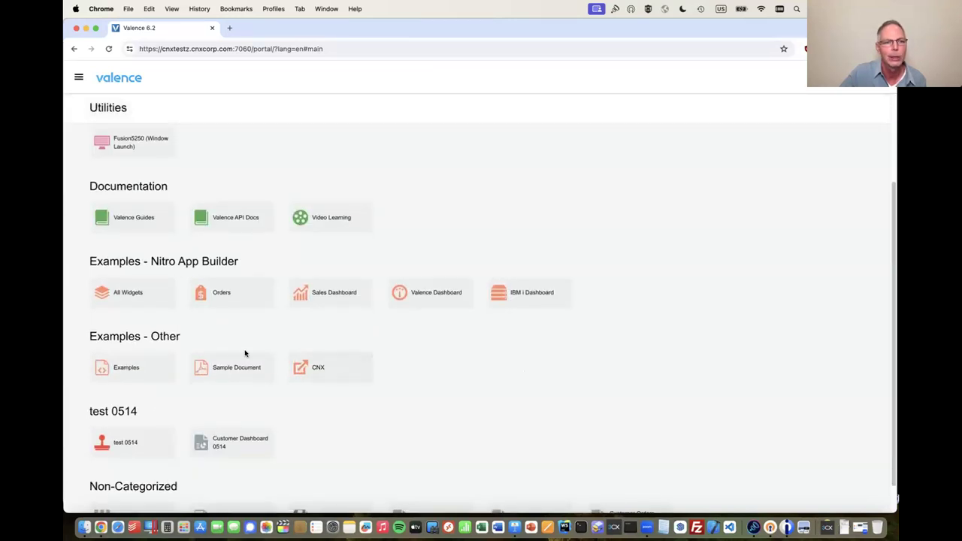
pyautogui.click(246, 300)
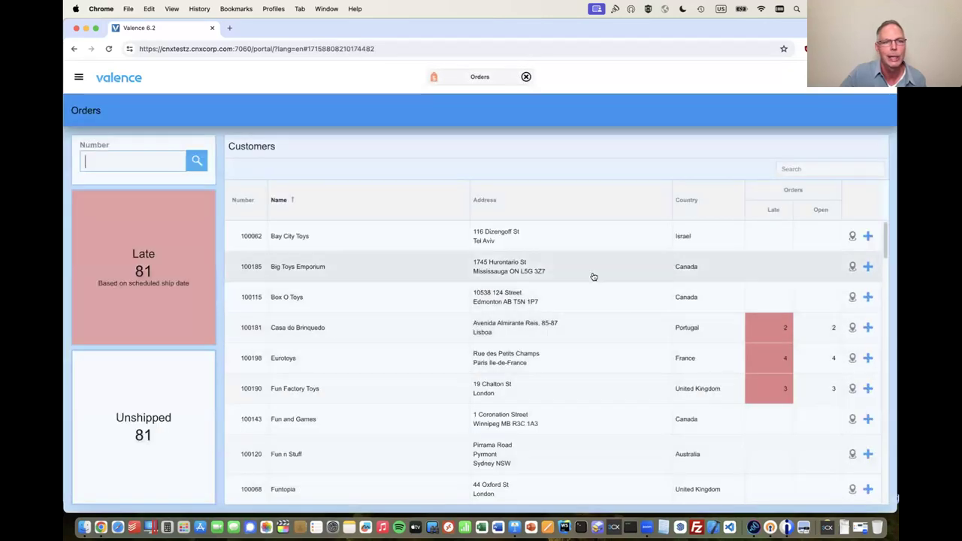
pyautogui.scroll(-10, 572, 360)
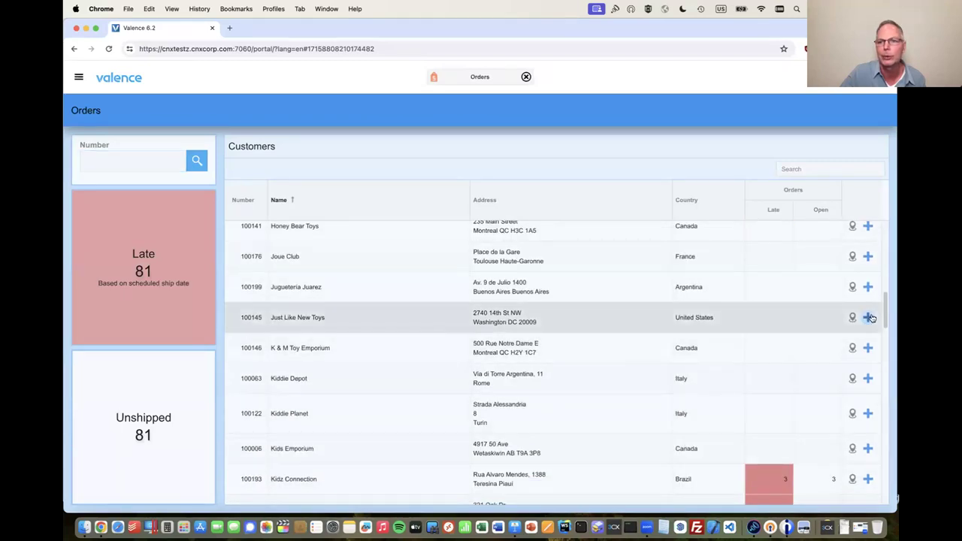
pyautogui.click(868, 317)
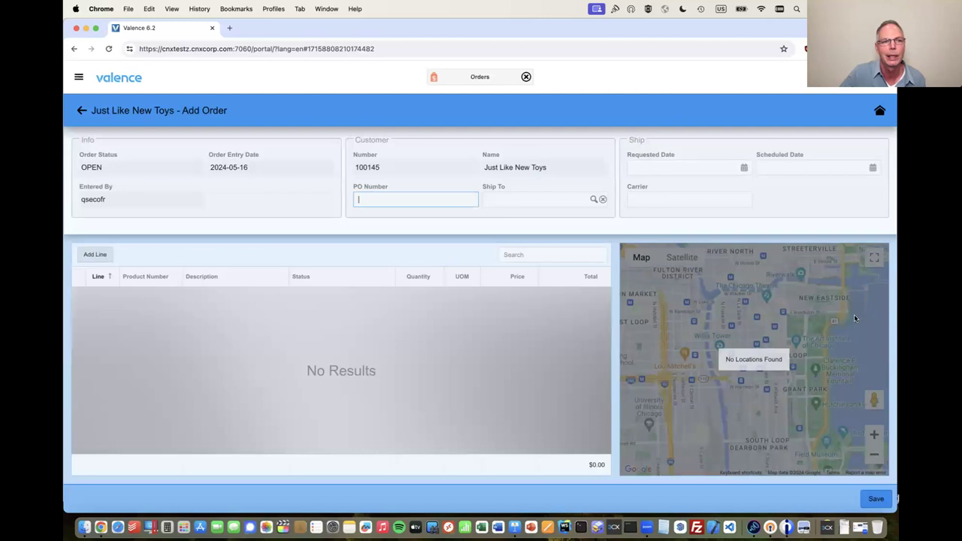
pyautogui.click(732, 323)
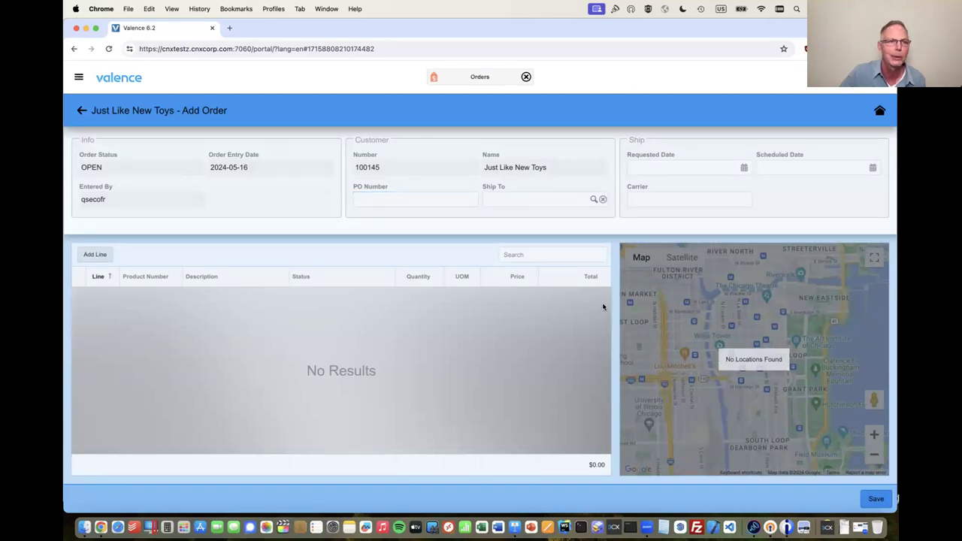
pyautogui.click(83, 113)
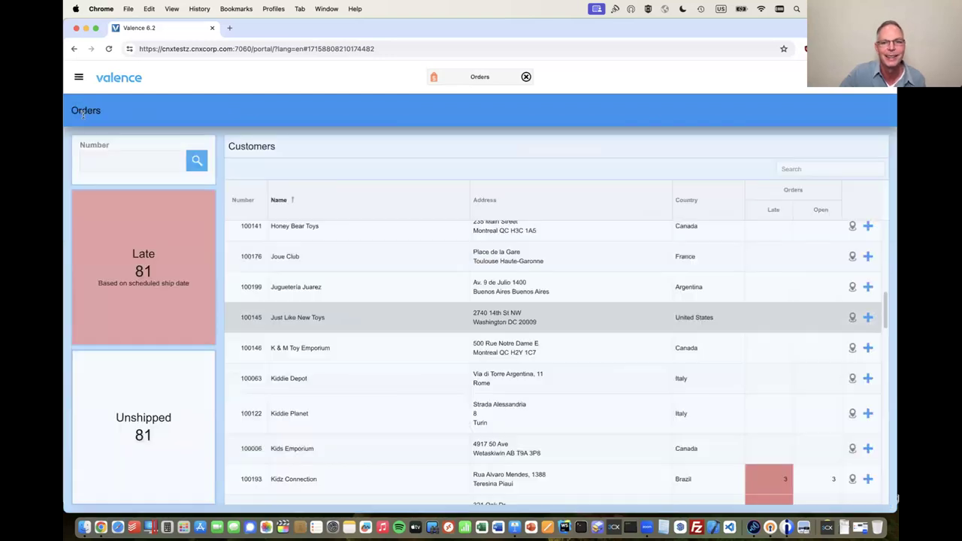
pyautogui.click(142, 276)
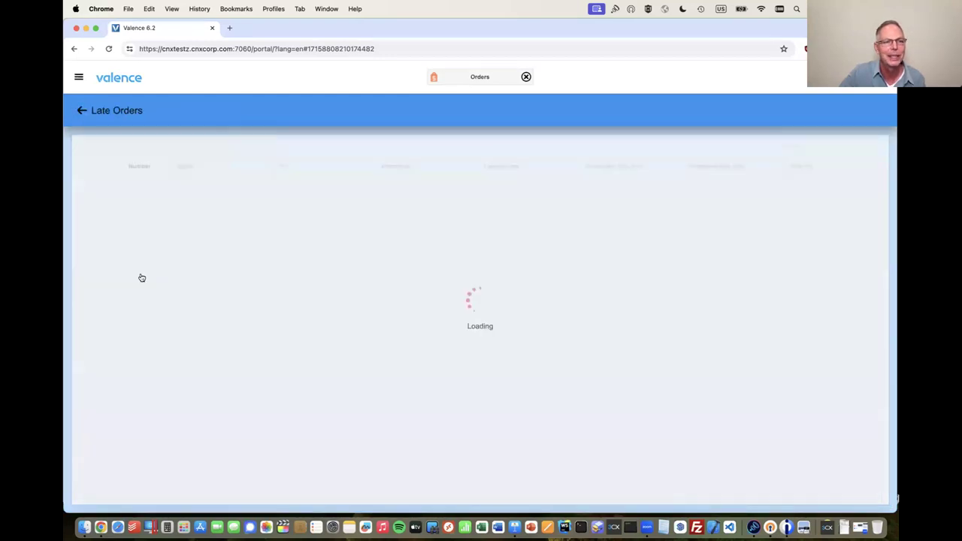
pyautogui.scroll(-5, 393, 342)
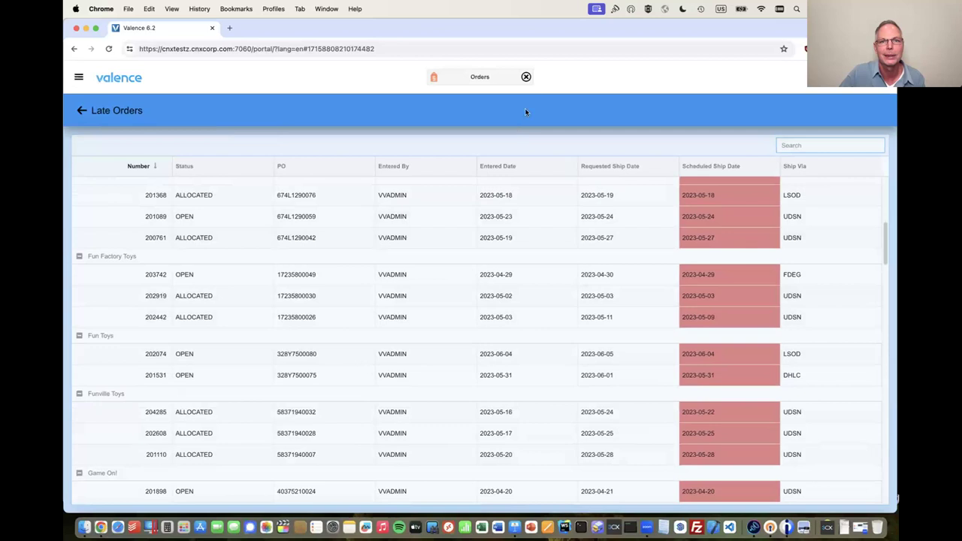
pyautogui.click(526, 77)
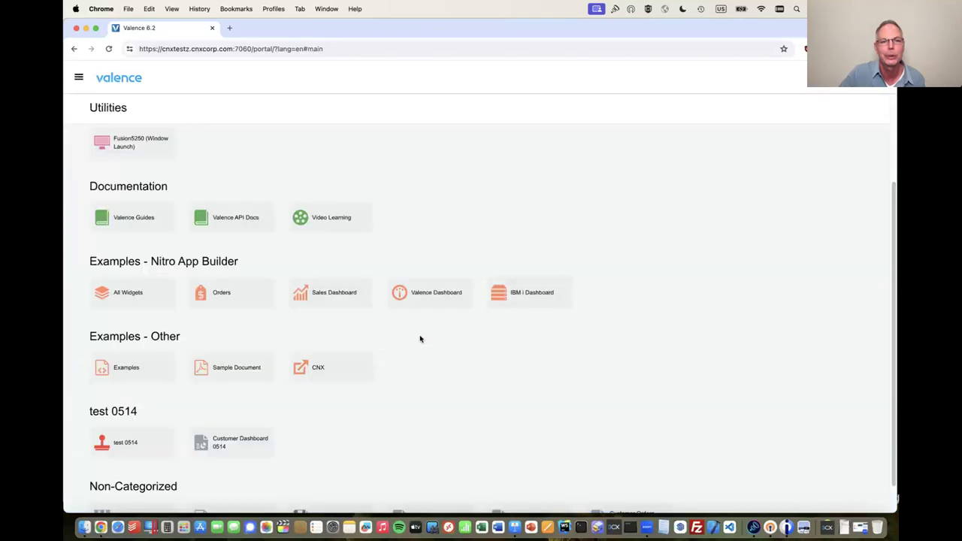
pyautogui.click(328, 296)
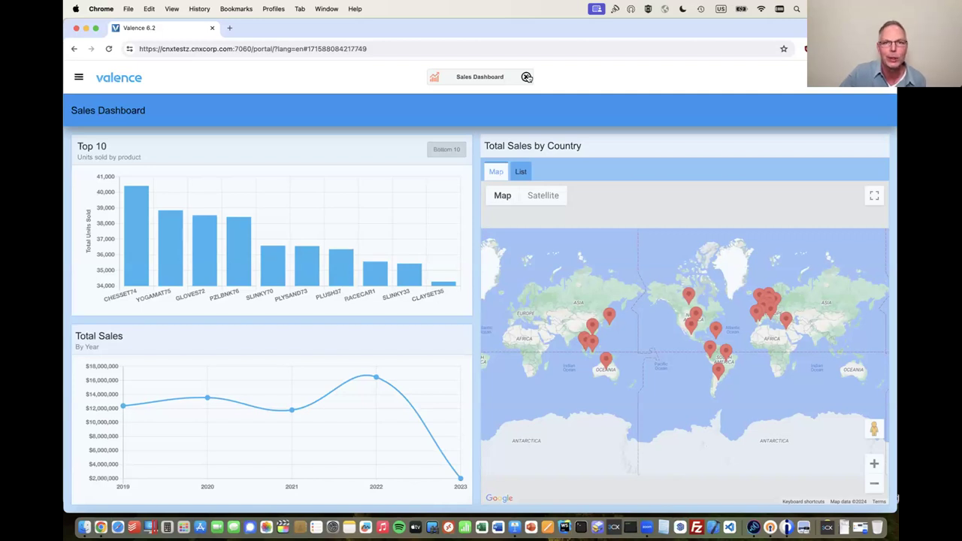
pyautogui.click(527, 77)
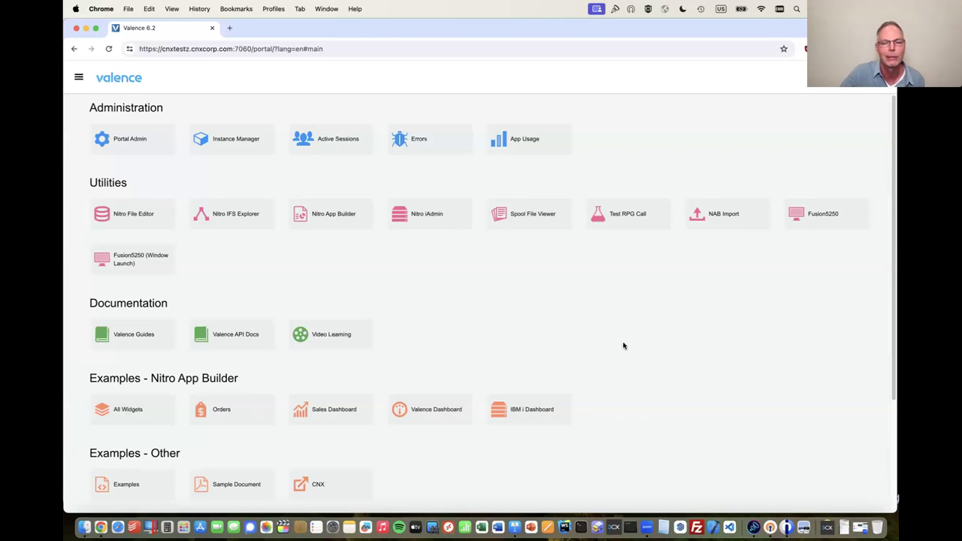
# Scroll the portal home page down and back up
pyautogui.scroll(-4, 633, 342)
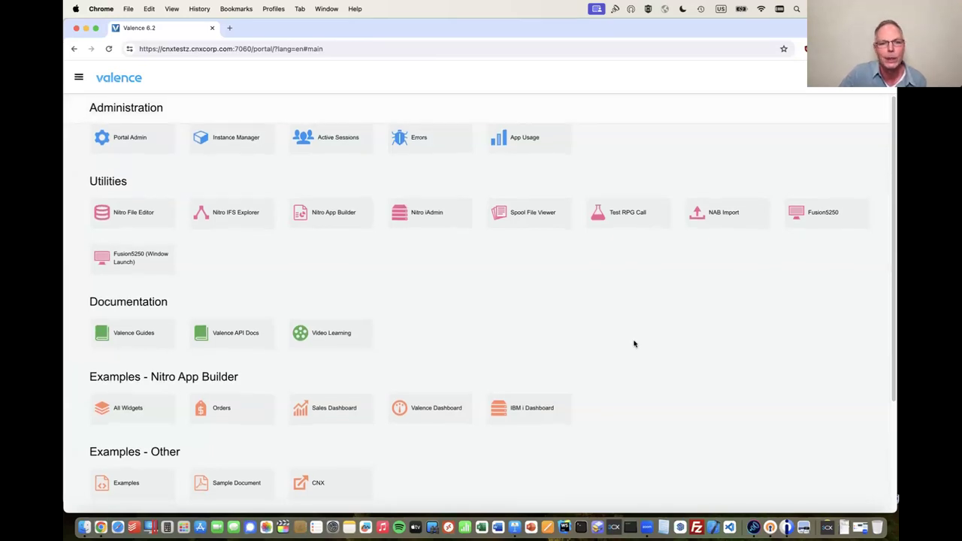
pyautogui.scroll(4, 633, 344)
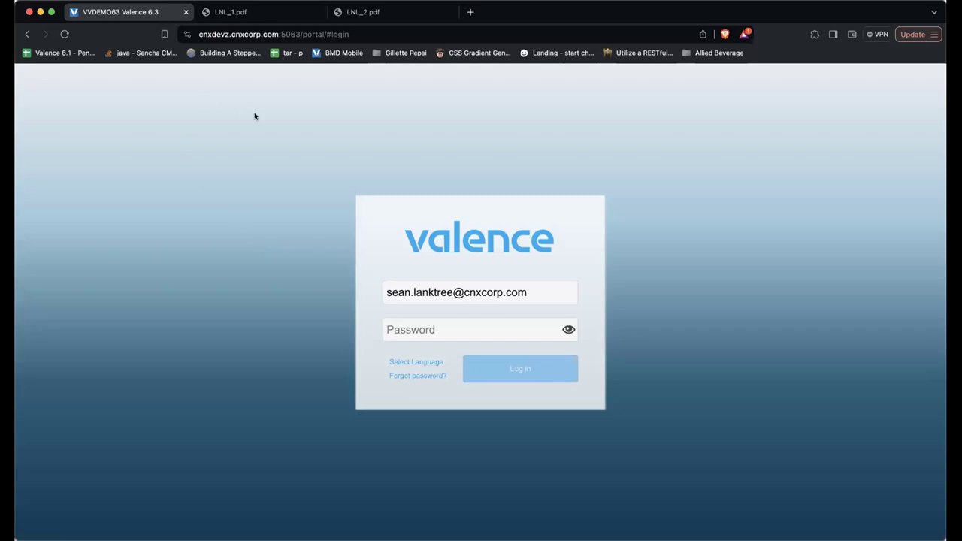
pyautogui.click(233, 13)
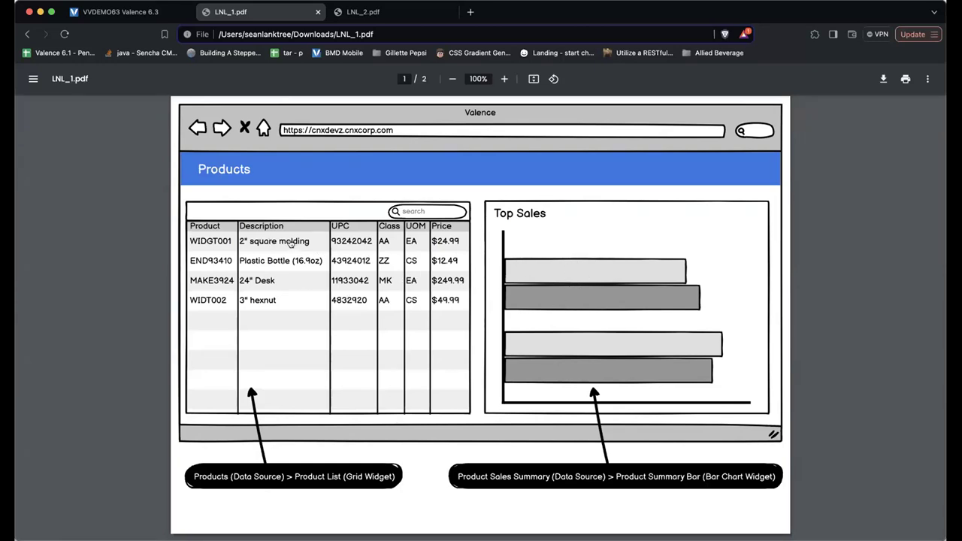
pyautogui.press('Right')
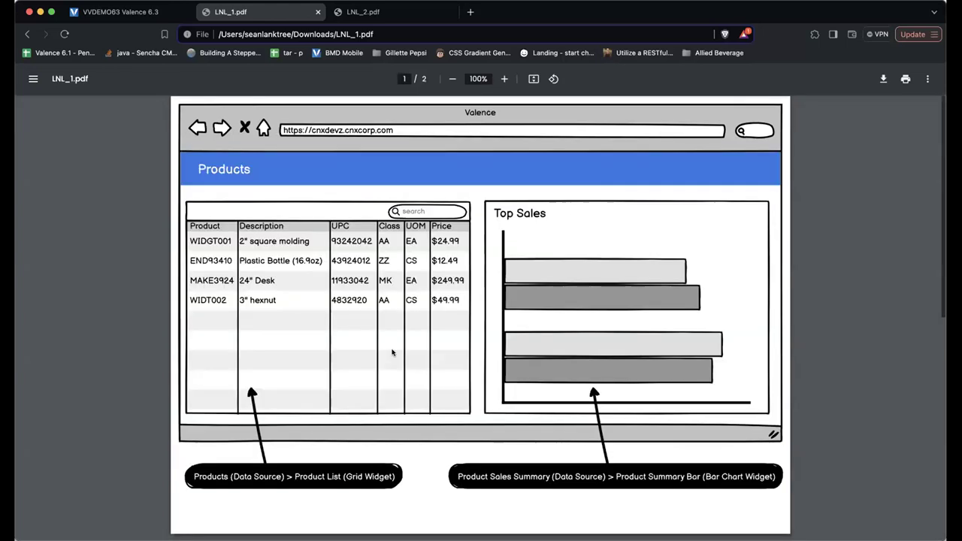
pyautogui.click(584, 359)
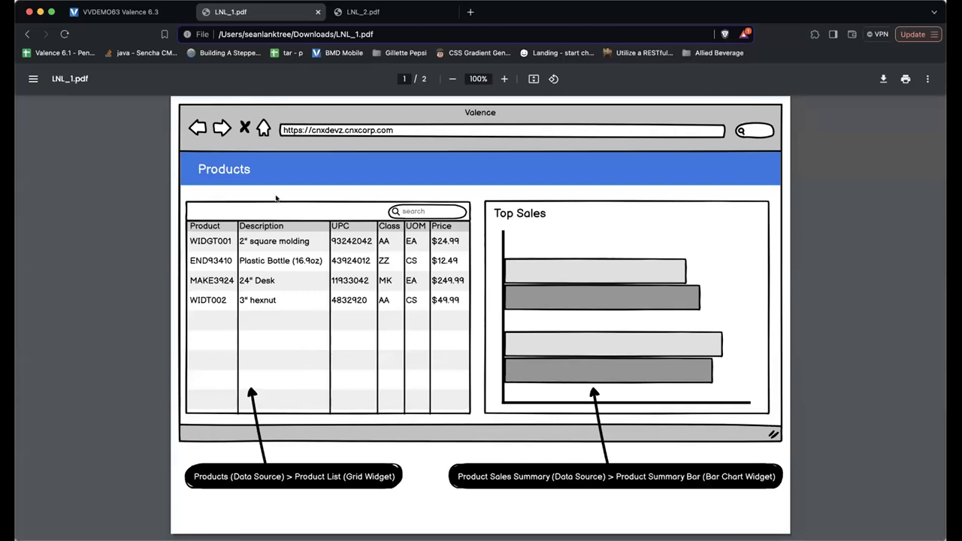
# Log in on the Valence 6.3 page with the account password and open Nitro App Builder
pyautogui.click(128, 16)
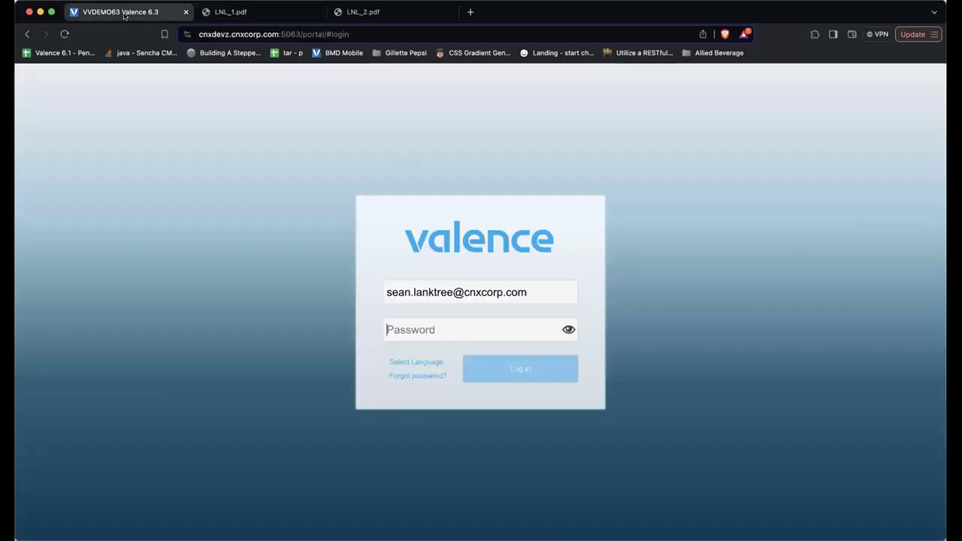
pyautogui.write('••••••••')
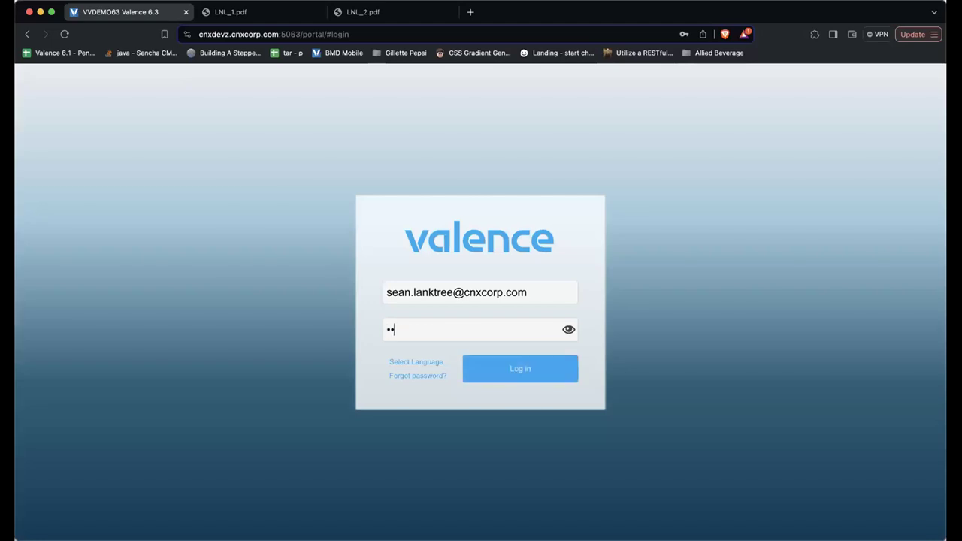
pyautogui.press('Return')
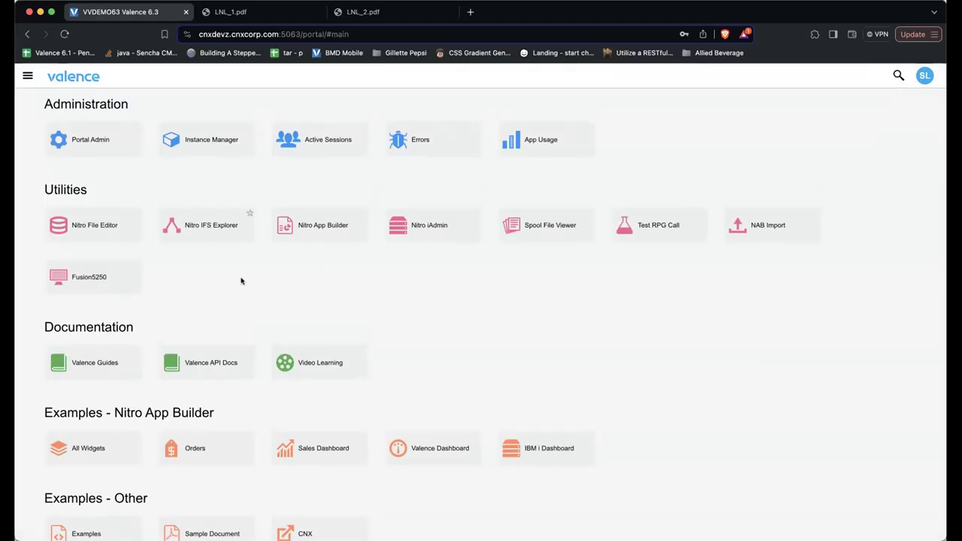
pyautogui.click(307, 224)
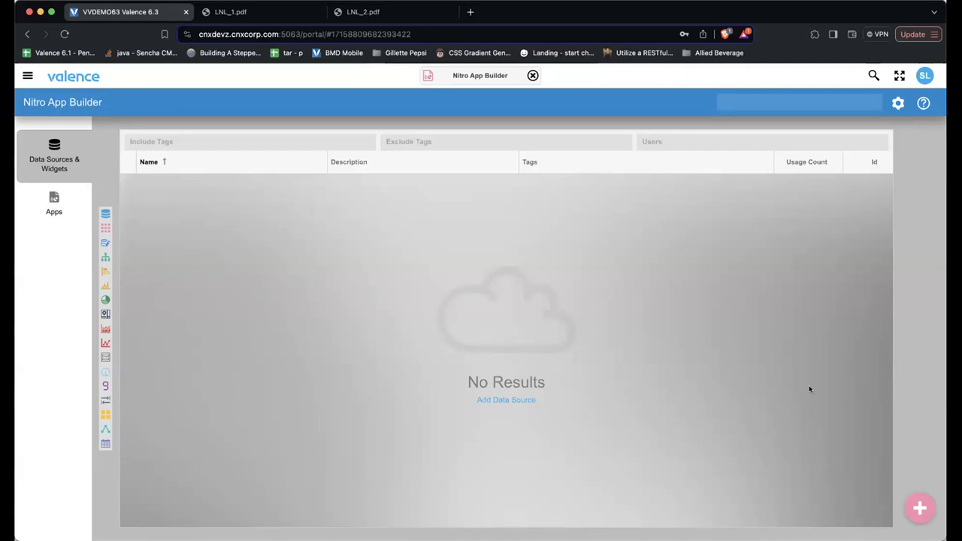
# Start a new data source, back out, restart it, and ask Valence Assistant for help creating it
pyautogui.moveTo(920, 507)
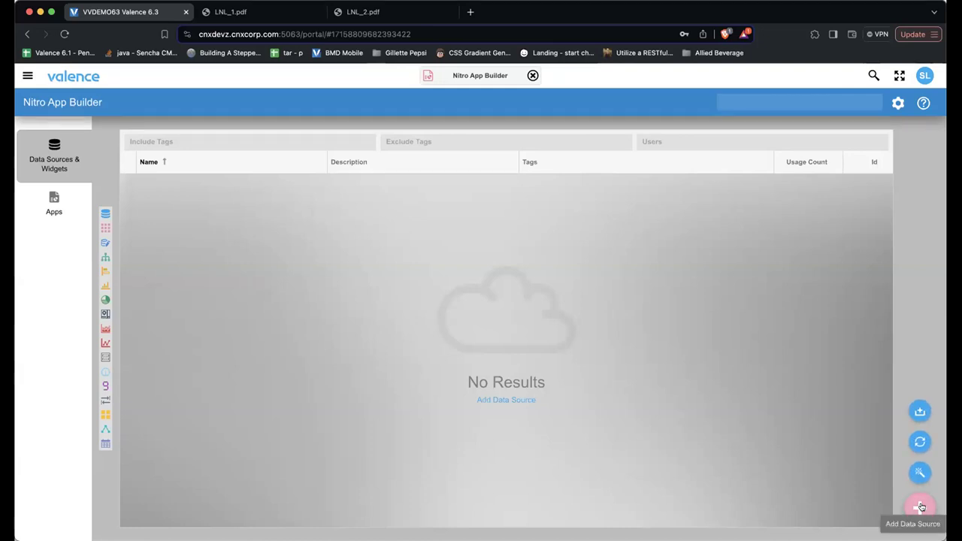
pyautogui.click(921, 507)
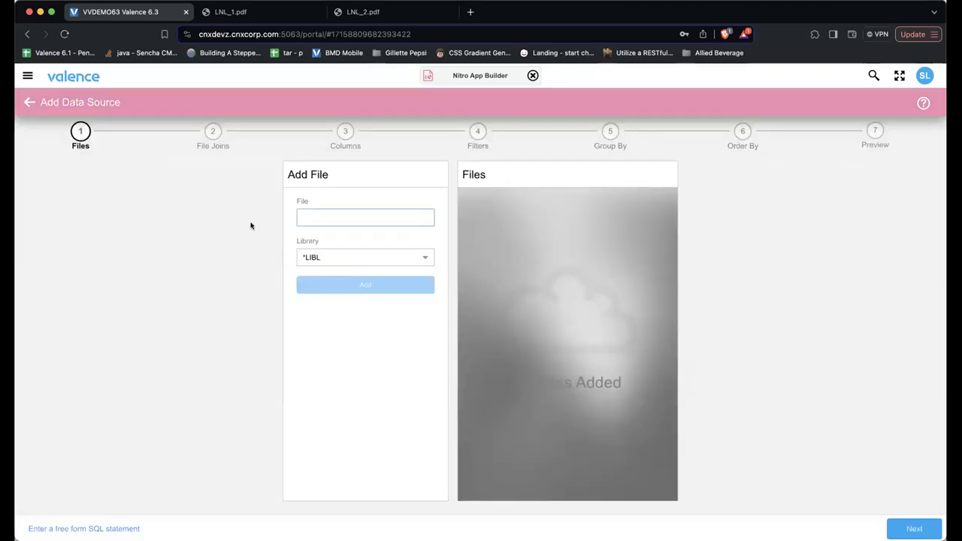
pyautogui.click(29, 100)
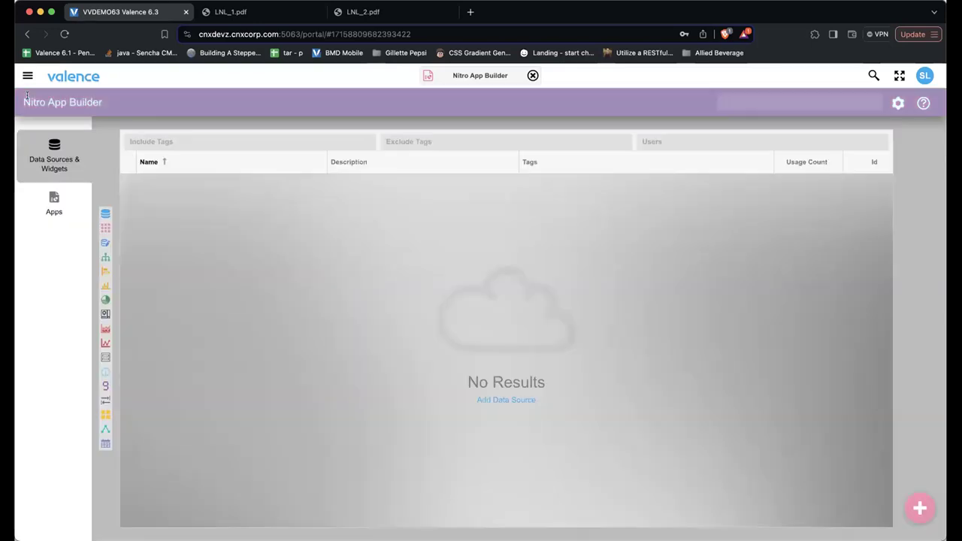
pyautogui.click(915, 508)
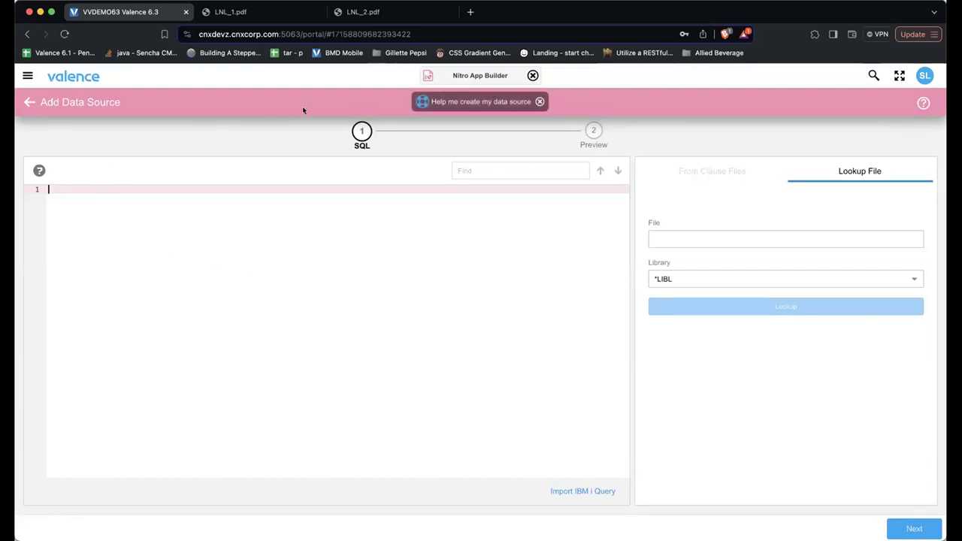
pyautogui.click(432, 101)
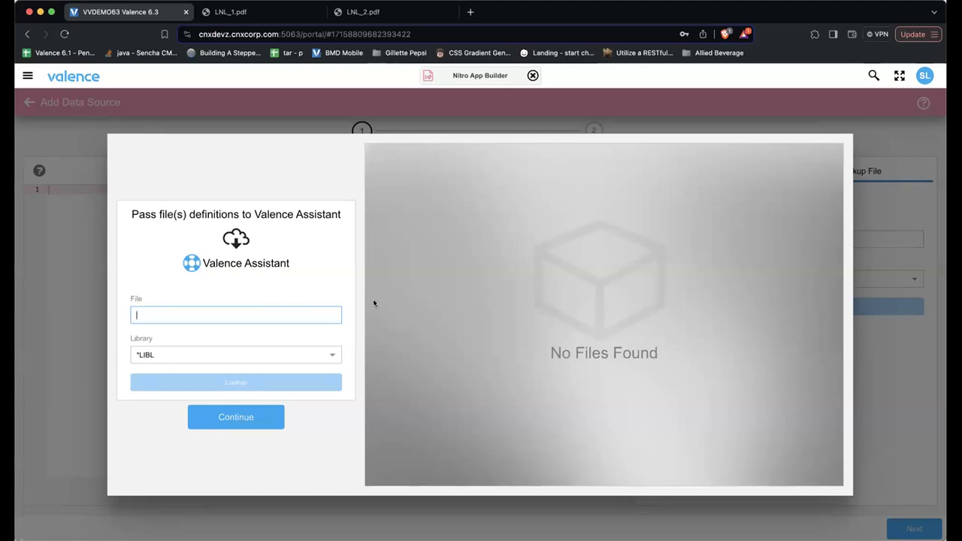
# Look up the VXPRODUCTS file definition and inspect its field list
pyautogui.write('VXP')
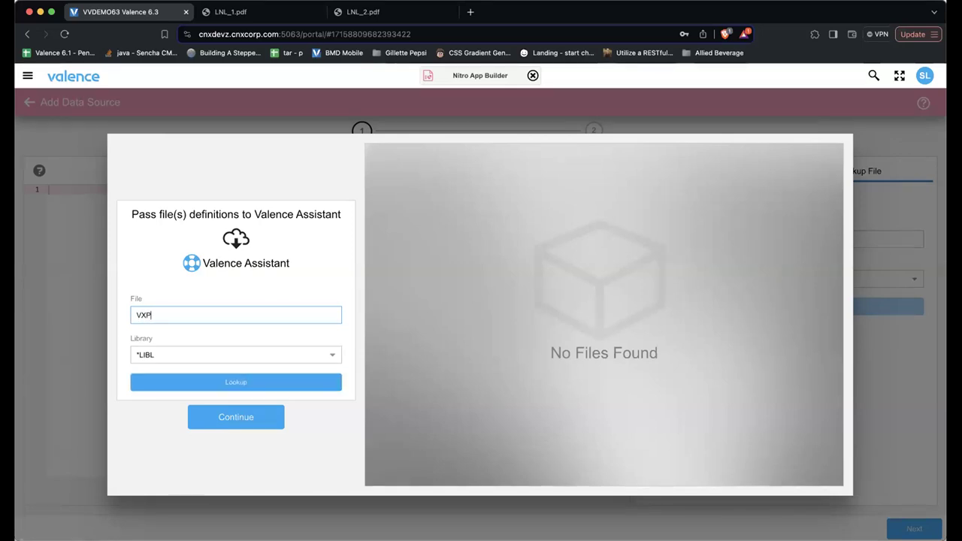
pyautogui.write('RODUCTS')
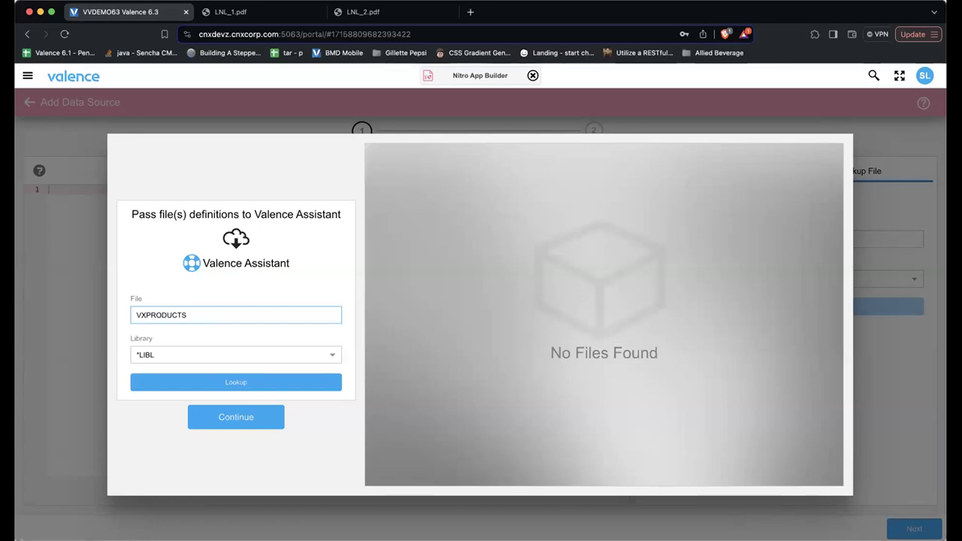
pyautogui.press('Return')
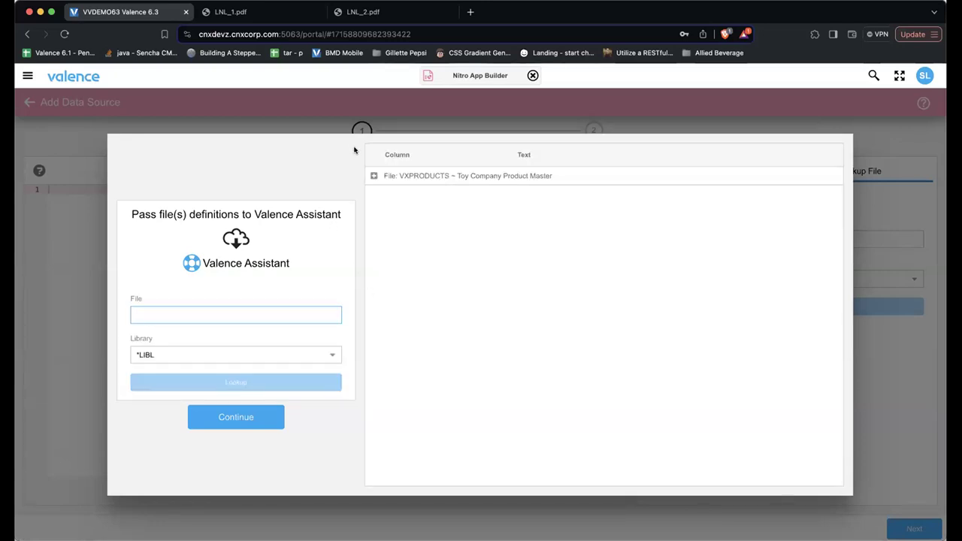
pyautogui.click(373, 176)
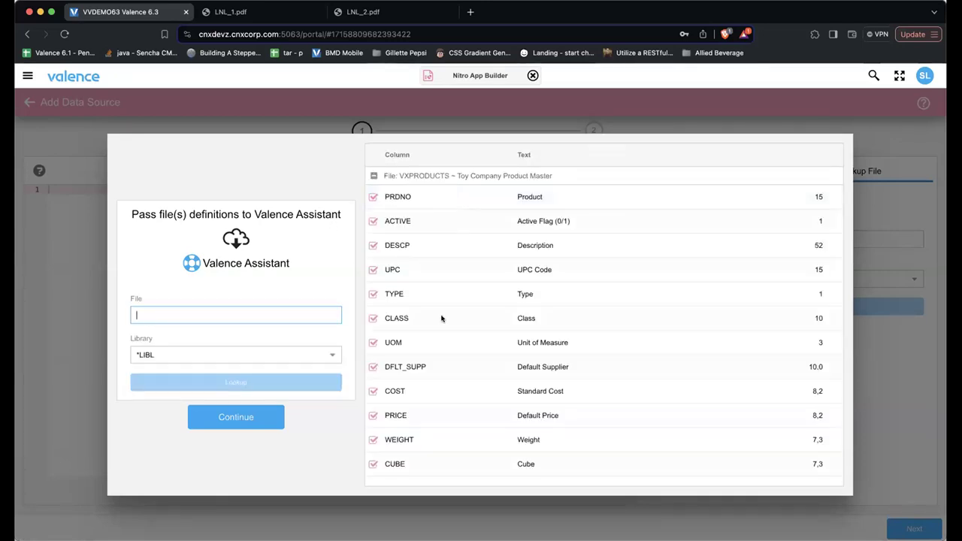
pyautogui.click(371, 177)
pyautogui.click(371, 176)
pyautogui.click(373, 176)
# Add the VXCO_DTL and VXINV file definitions and continue to the assistant chat
pyautogui.click(170, 313)
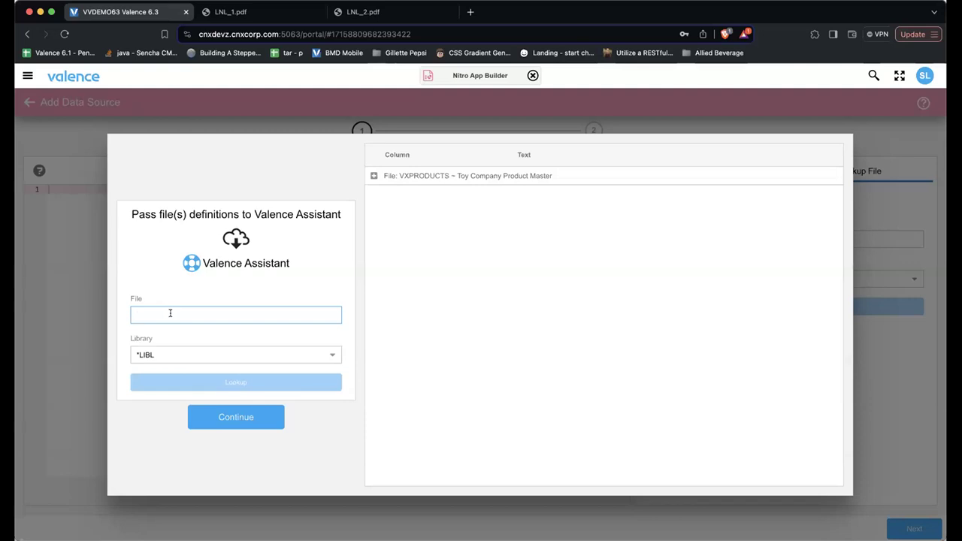
pyautogui.write('VXCO_DTL')
pyautogui.press('Return')
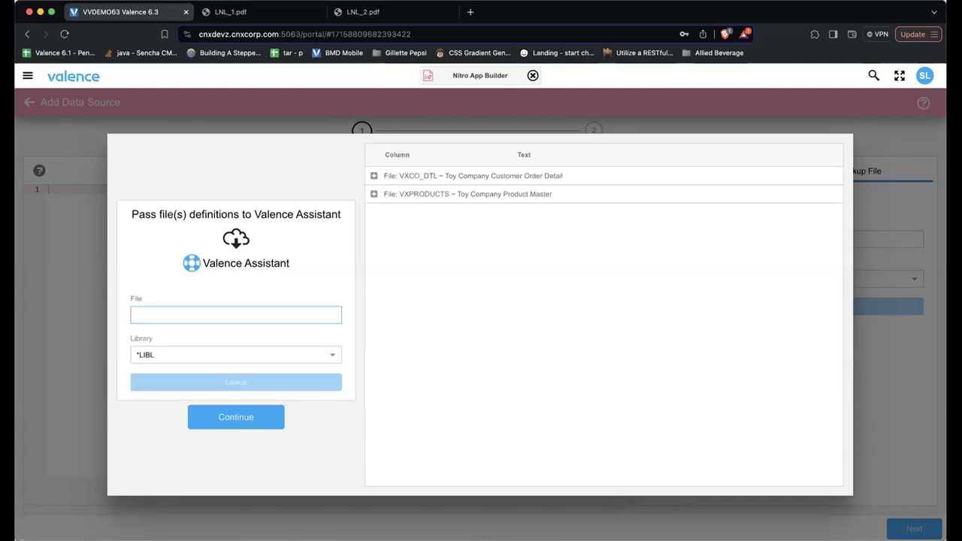
pyautogui.write('VXINV')
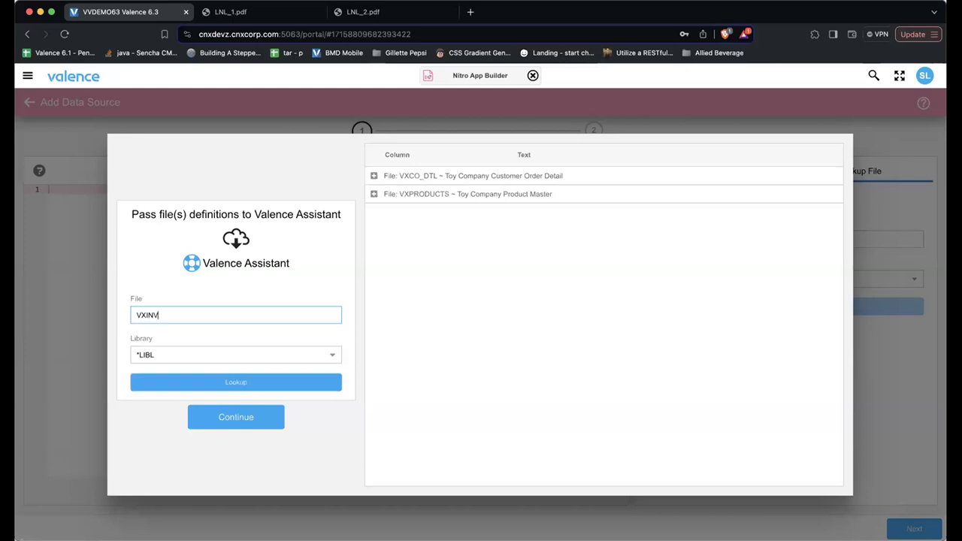
pyautogui.press('Return')
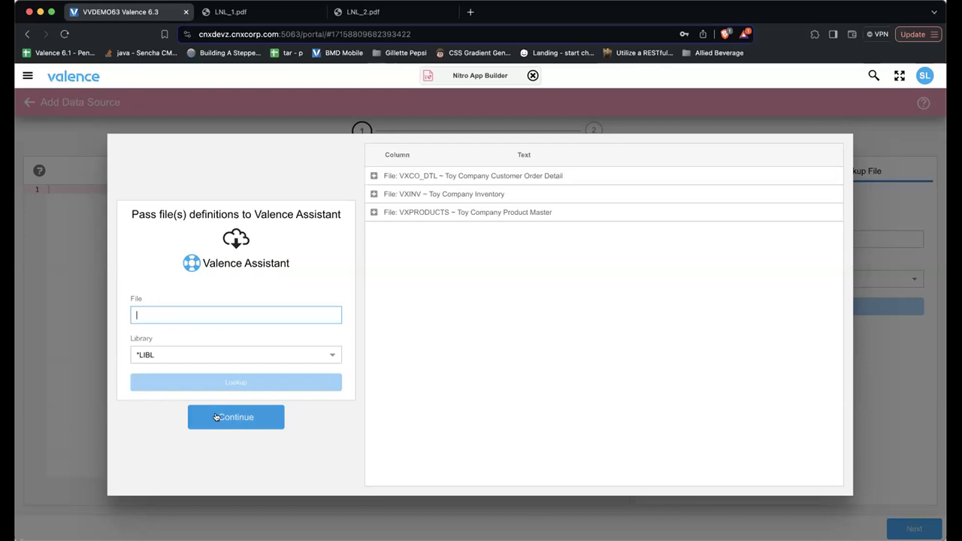
pyautogui.click(215, 417)
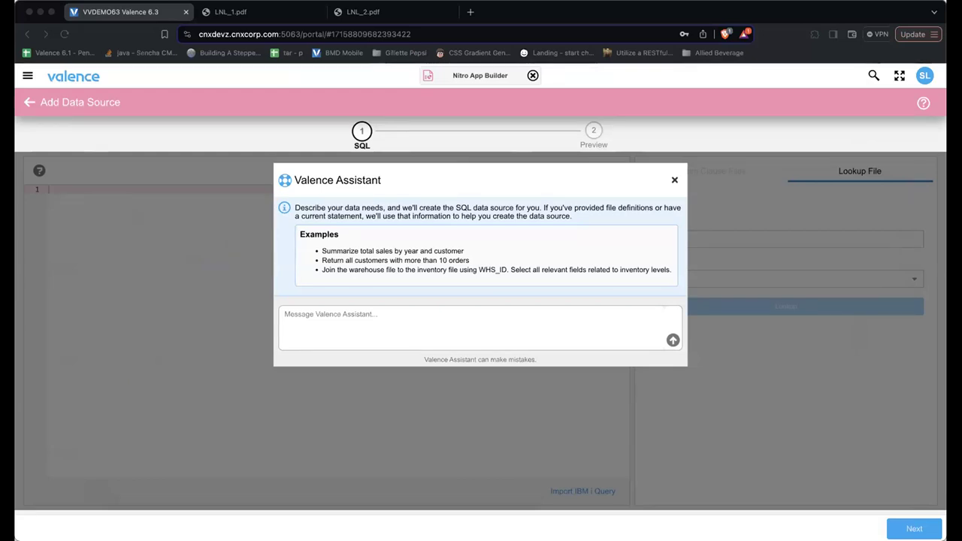
# Send Valence Assistant the prompt describing the product sales, quantity sold and on-hand totals needed
pyautogui.click(369, 332)
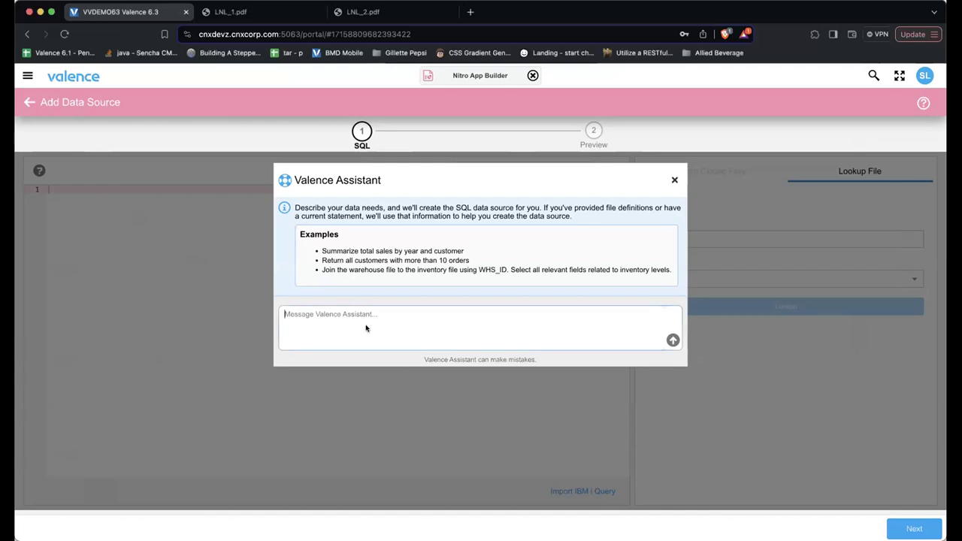
pyautogui.write('Include all product columns. Also total up sales, quantity sold, and onhand inventory for each product.')
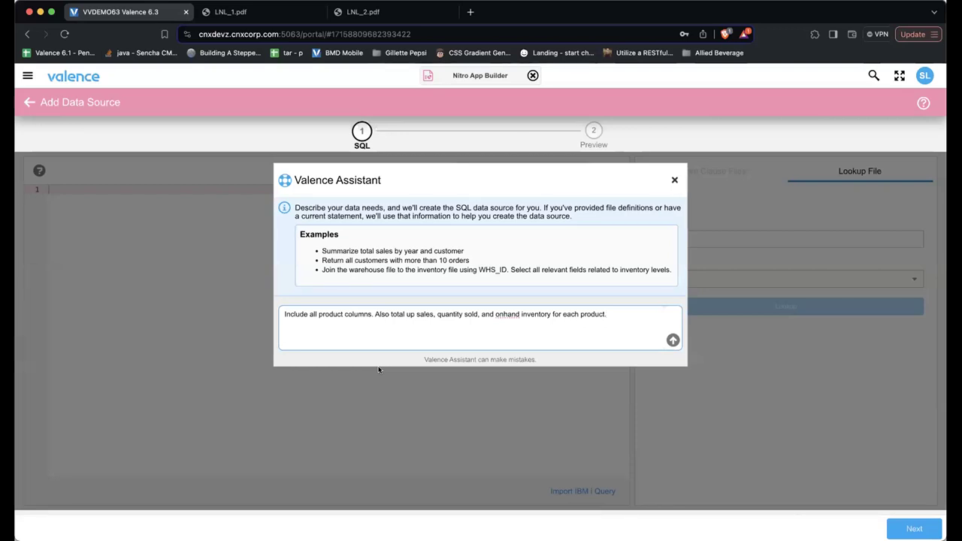
pyautogui.click(672, 340)
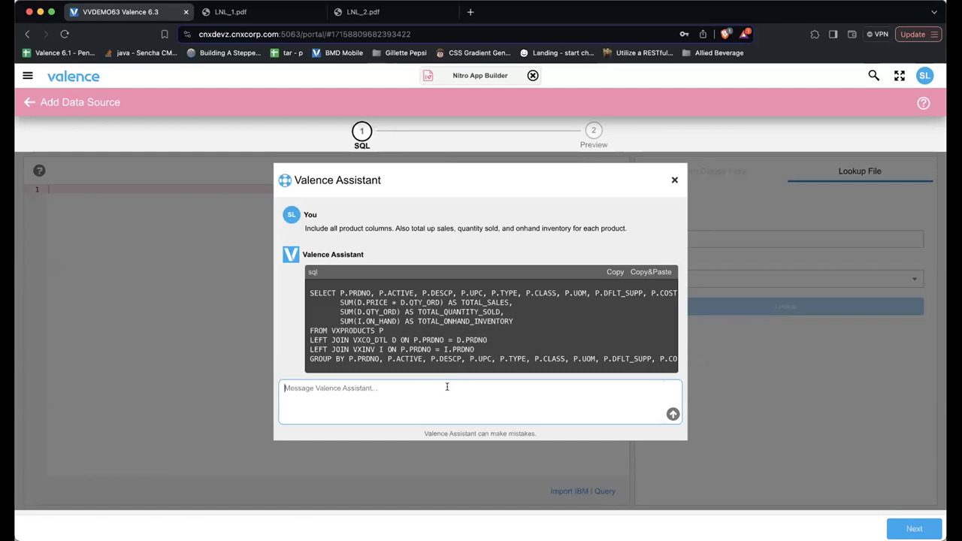
# Ask the assistant to 'use subqueries instead of the summary columns' and copy the resulting SQL into the editor
pyautogui.write('use ')
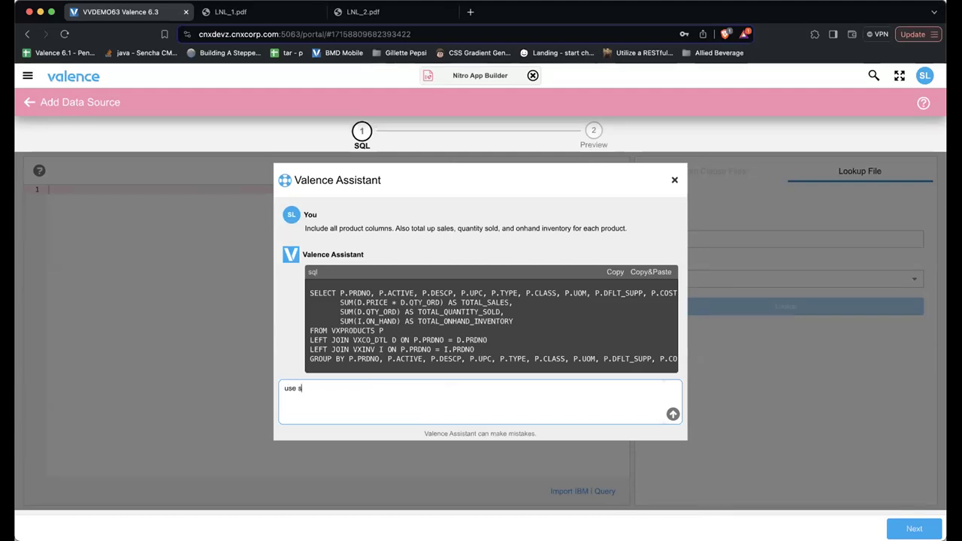
pyautogui.write('subqueries instead of the summary columns')
pyautogui.press('Return')
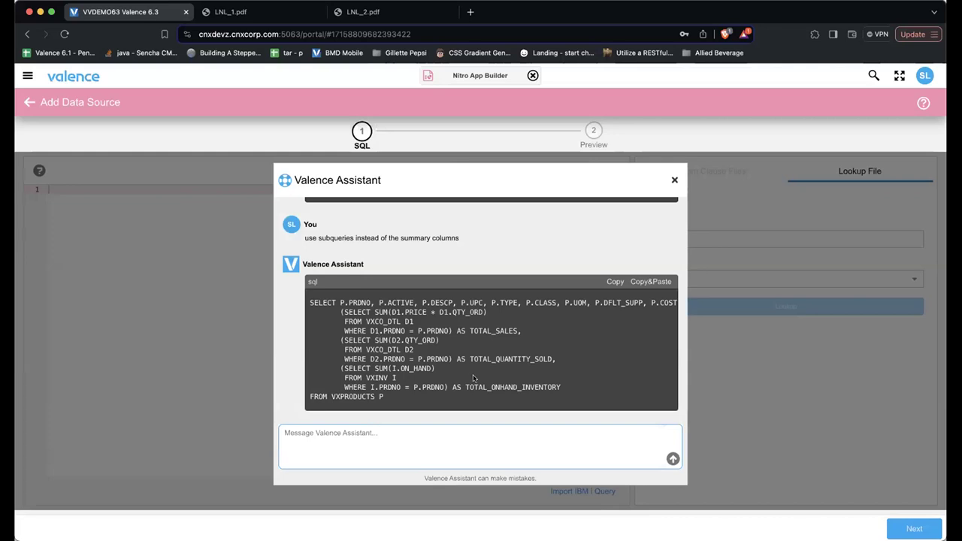
pyautogui.click(650, 281)
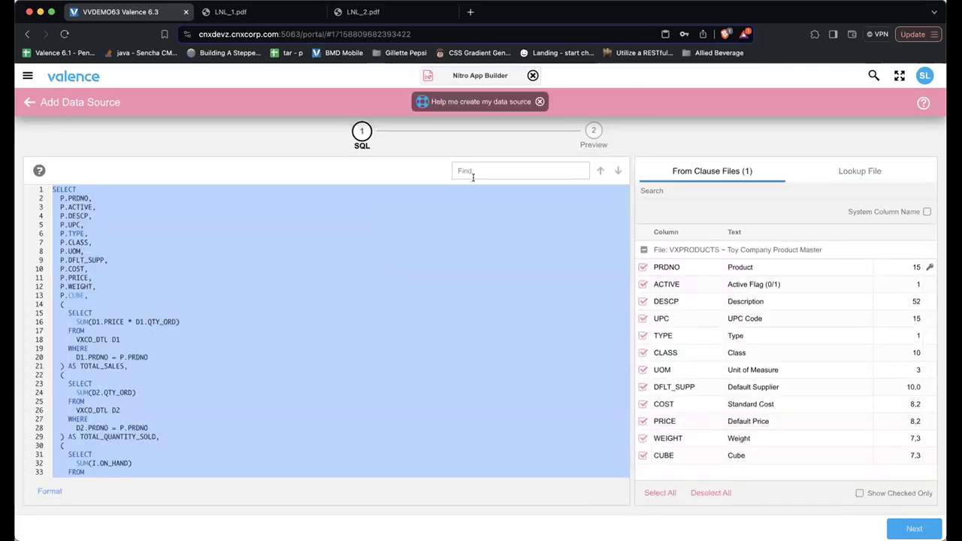
# Validate the SQL via Preview, check the sample product totals, and begin saving the data source
pyautogui.click(592, 131)
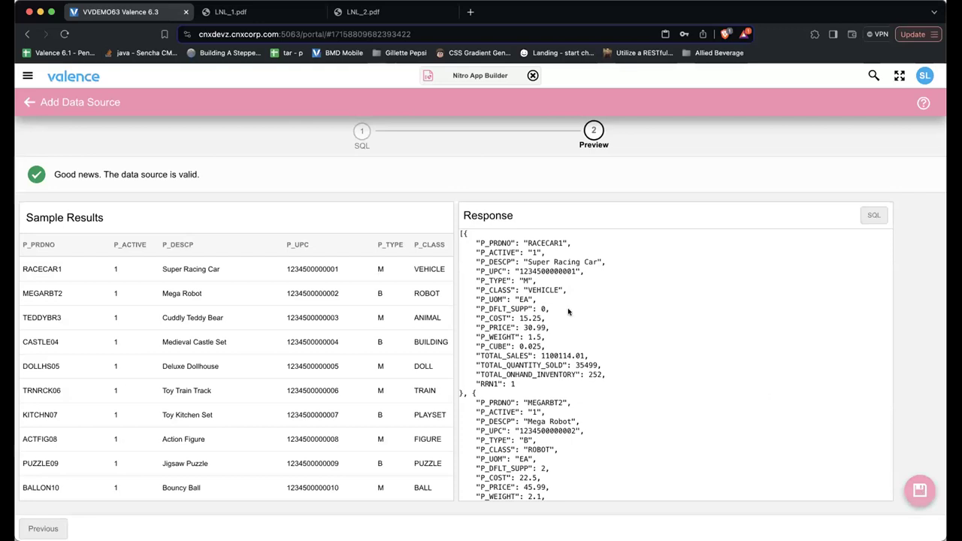
pyautogui.click(920, 489)
# Save the data source as 'Products' and choose Create Widget from its row menu
pyautogui.write('Products')
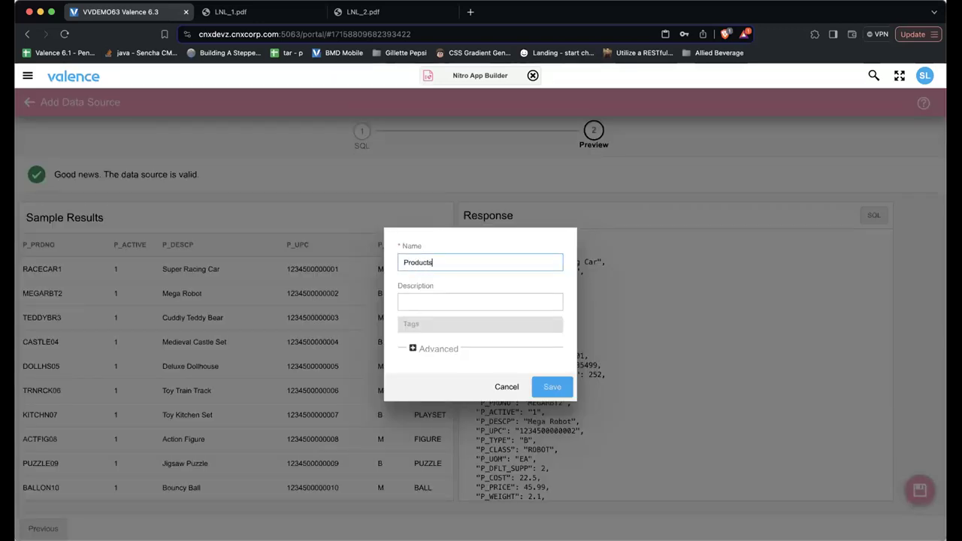
pyautogui.press('Return')
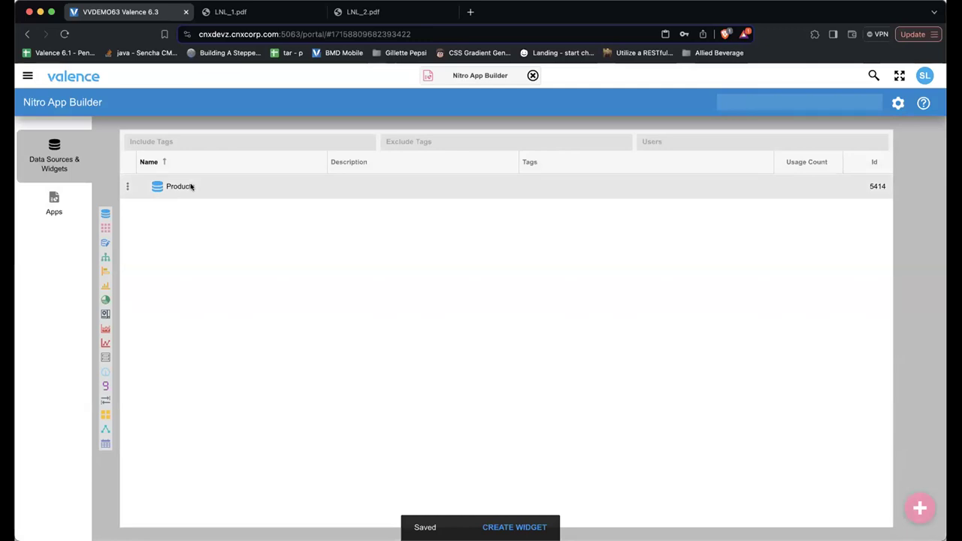
pyautogui.click(127, 186)
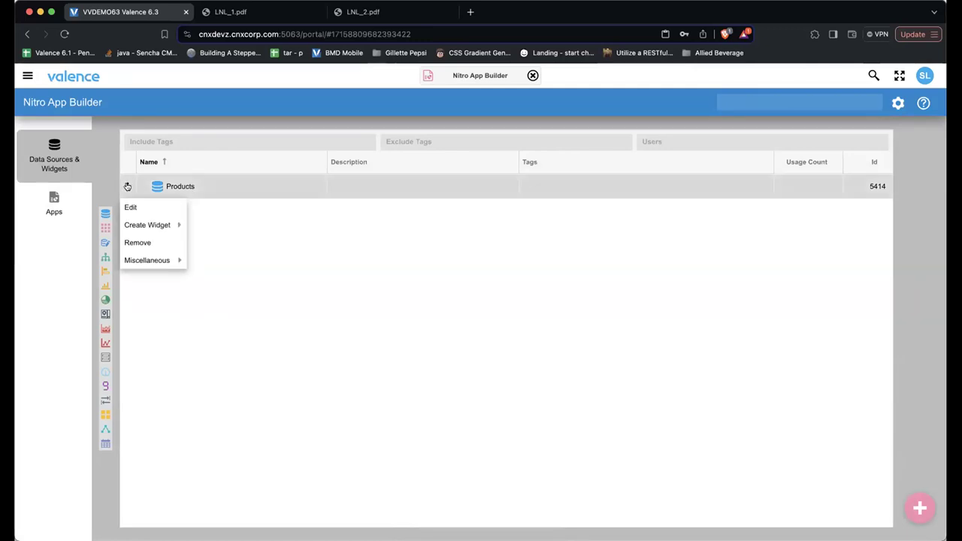
pyautogui.click(131, 223)
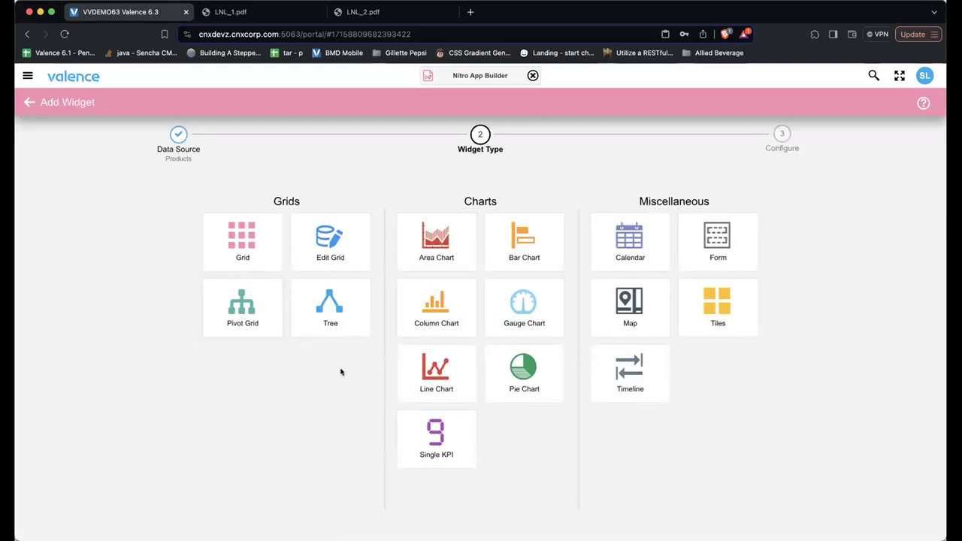
# Make the widget a Grid and check the LNL_1.pdf mockup for its layout
pyautogui.click(218, 242)
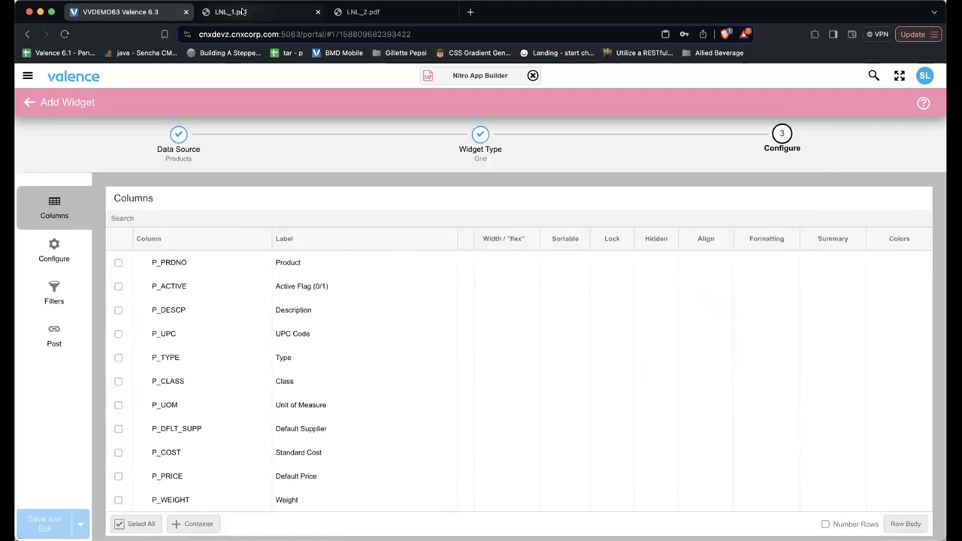
pyautogui.click(243, 12)
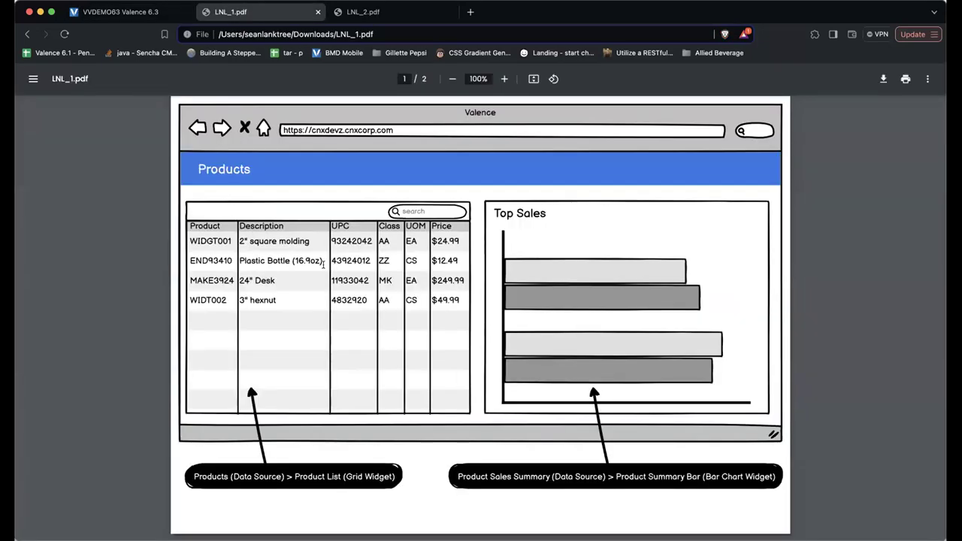
pyautogui.click(126, 13)
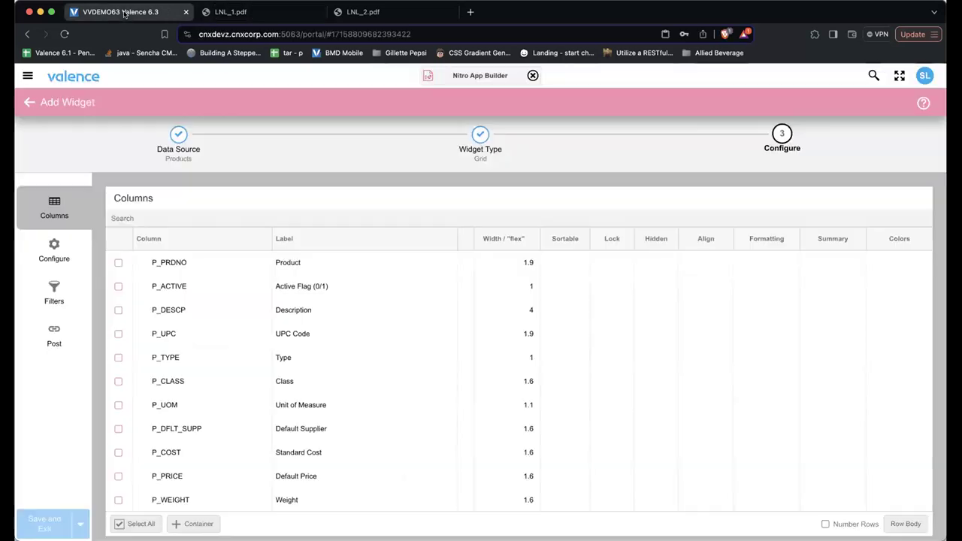
# Include Product, Description, UPC, Class, Unit of Measure and Default Price columns, then preview the grid
pyautogui.click(118, 262)
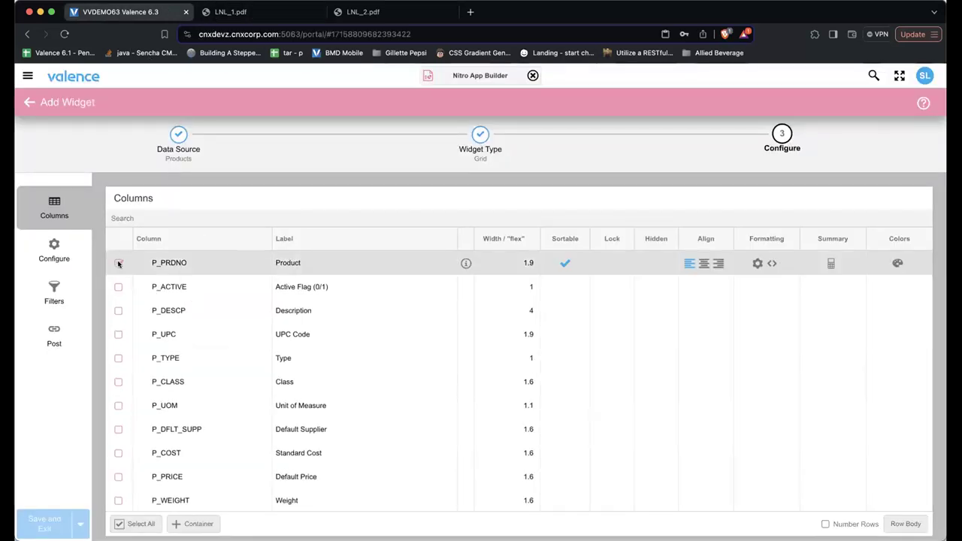
pyautogui.click(118, 310)
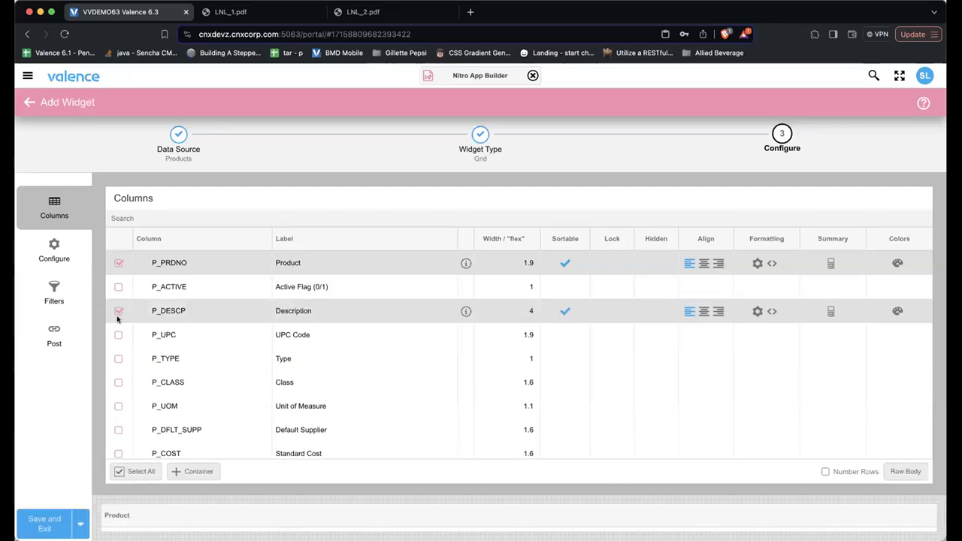
pyautogui.click(118, 335)
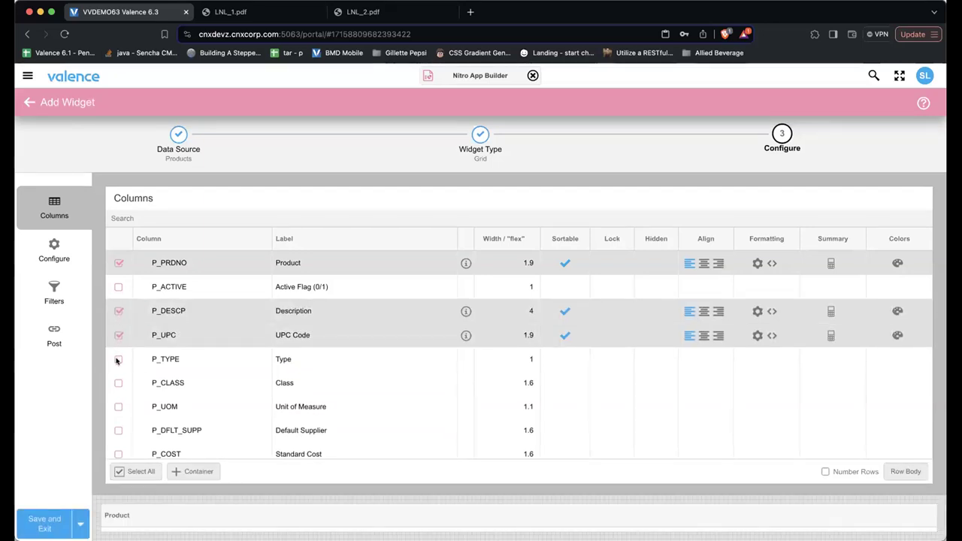
pyautogui.click(118, 382)
pyautogui.click(118, 406)
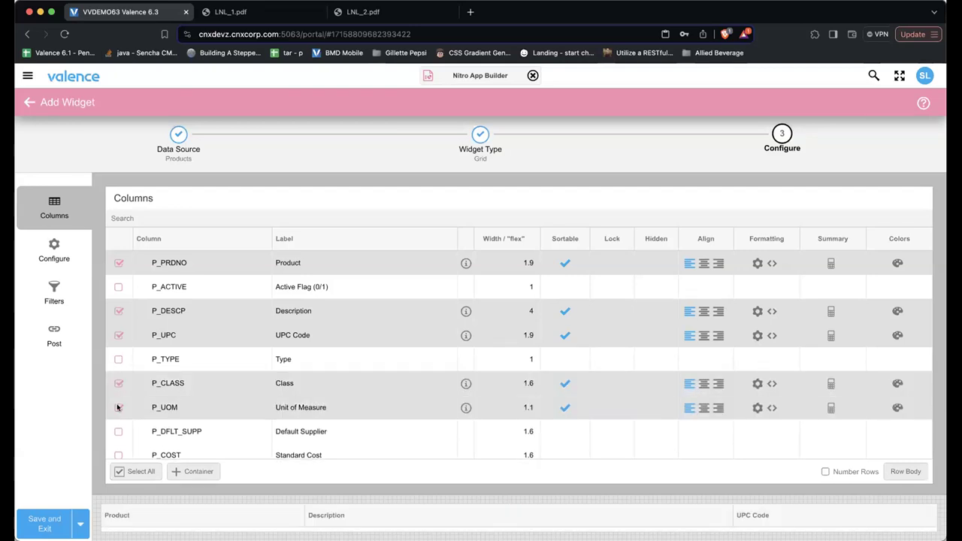
pyautogui.scroll(-3, 118, 406)
pyautogui.click(118, 409)
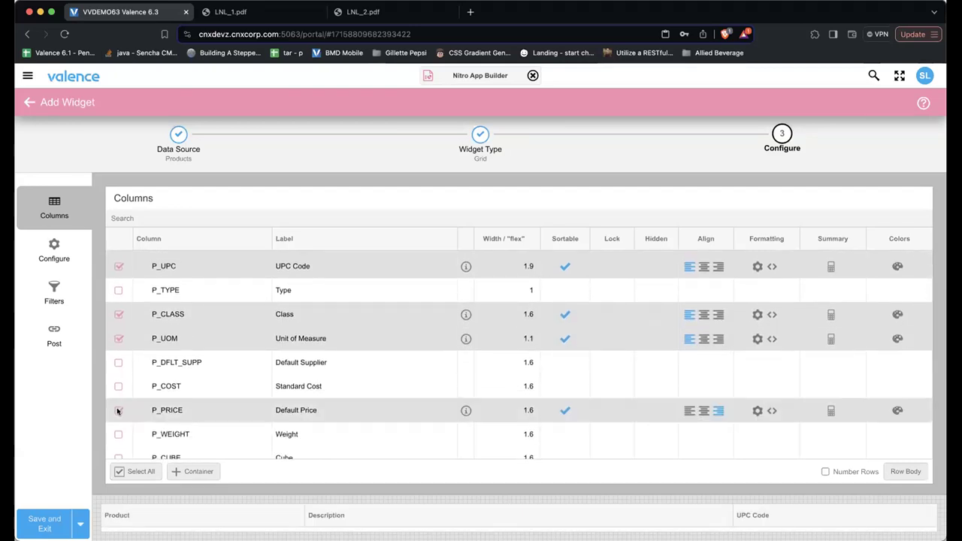
pyautogui.click(46, 257)
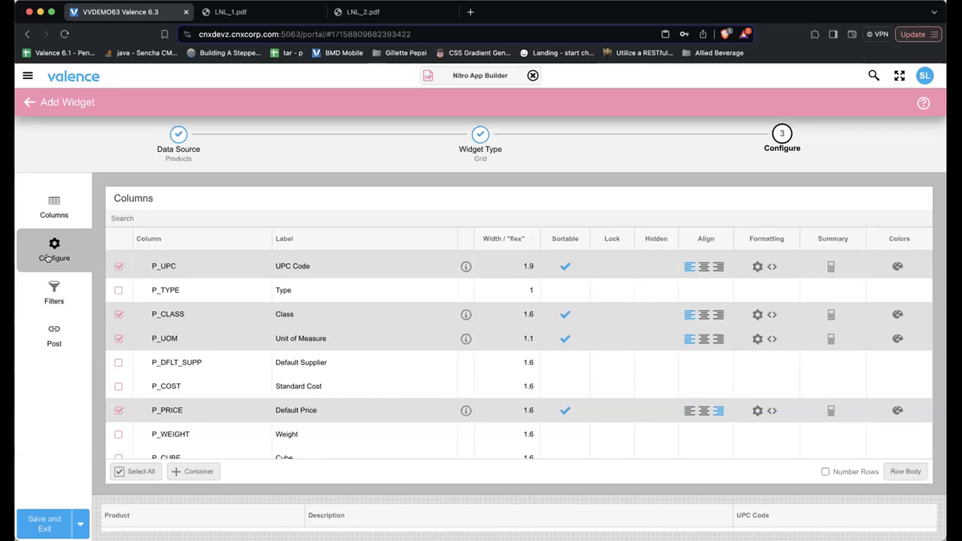
pyautogui.scroll(-5, 286, 367)
# Relabel the Unit of Measure column as 'UOM' and centre its values
pyautogui.scroll(5, 287, 366)
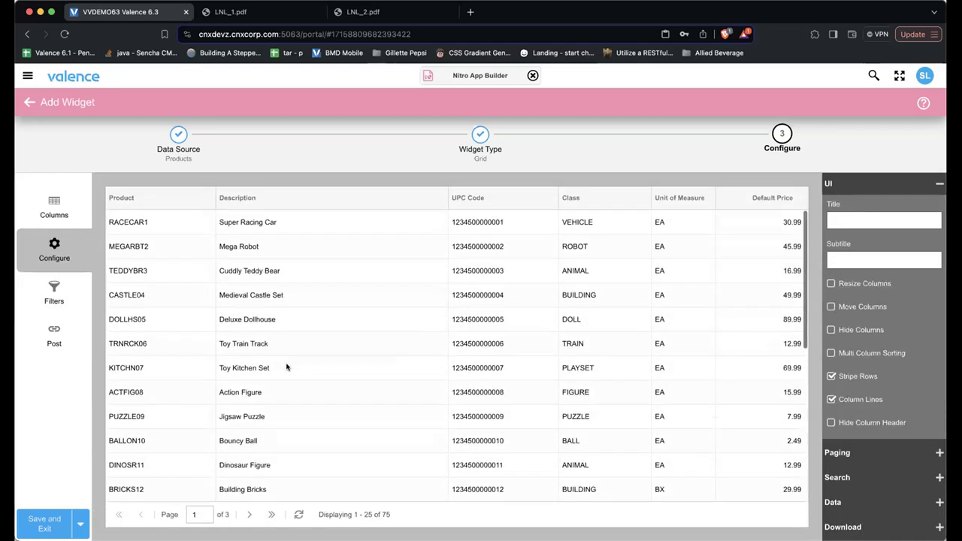
pyautogui.scroll(-3, 272, 308)
pyautogui.scroll(3, 272, 307)
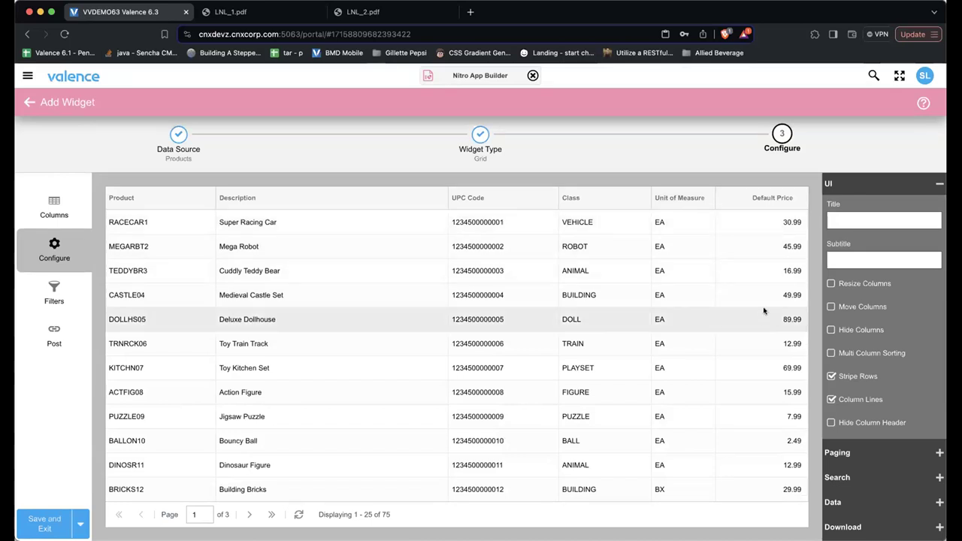
pyautogui.click(45, 214)
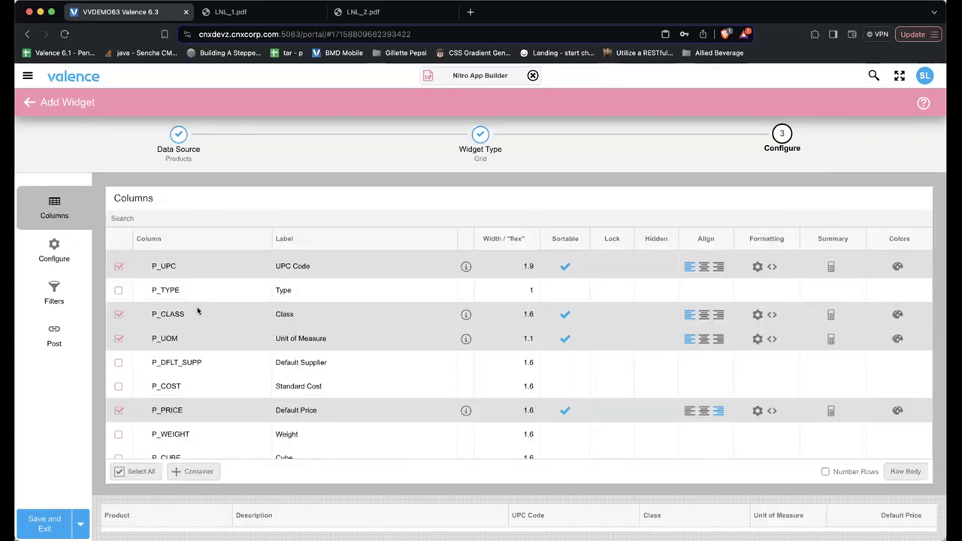
pyautogui.click(287, 335)
pyautogui.write('UOM')
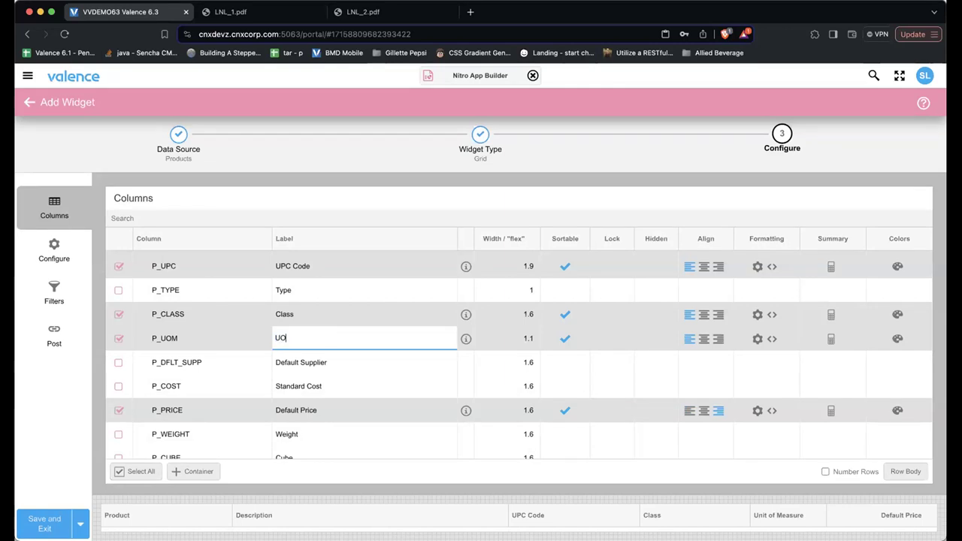
pyautogui.press('Return')
pyautogui.click(703, 338)
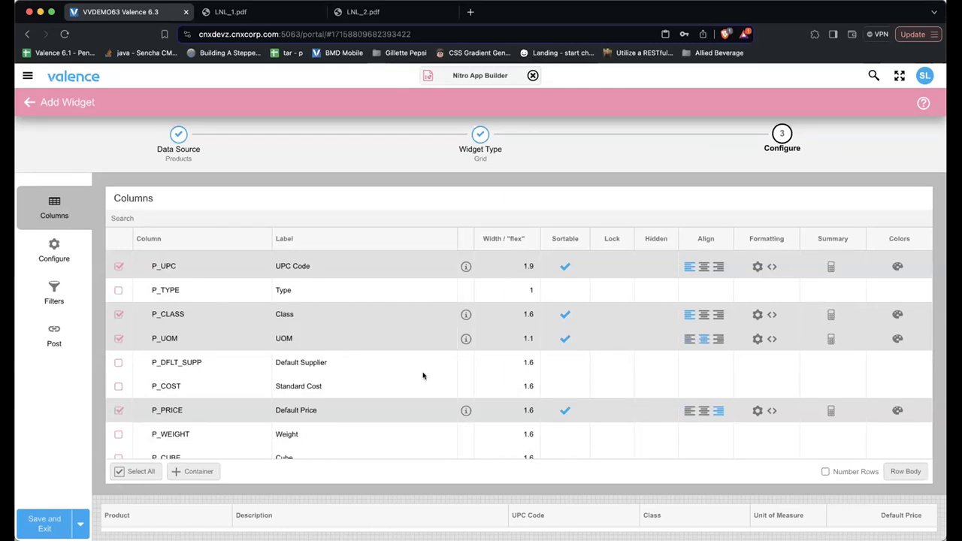
# Format Default Price as Money $1,000.34 and preview the updated grid
pyautogui.click(757, 410)
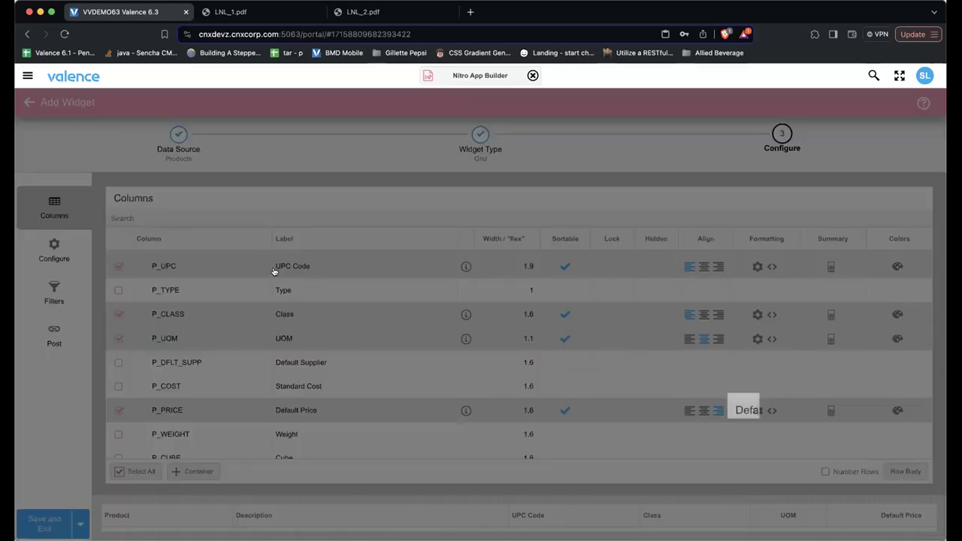
pyautogui.click(273, 290)
pyautogui.click(273, 311)
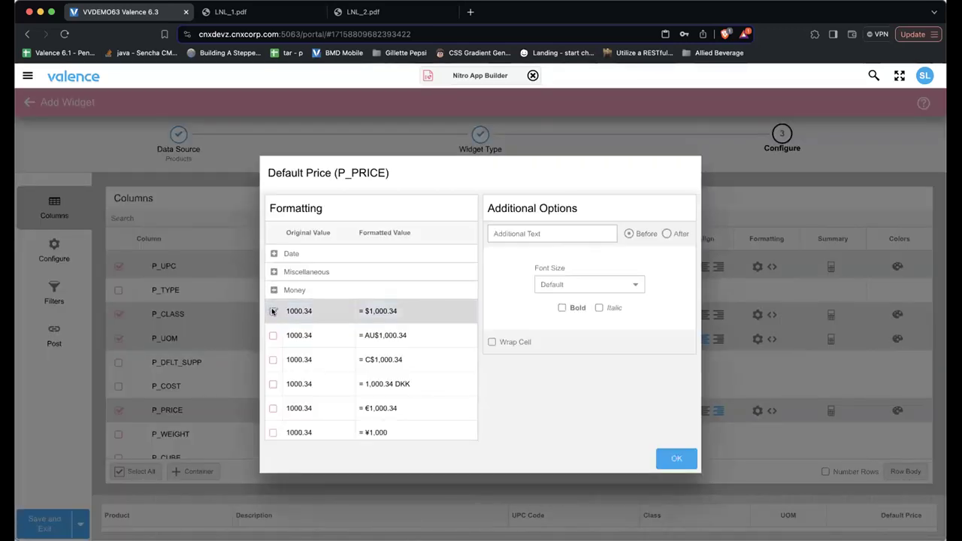
pyautogui.click(671, 458)
pyautogui.click(54, 248)
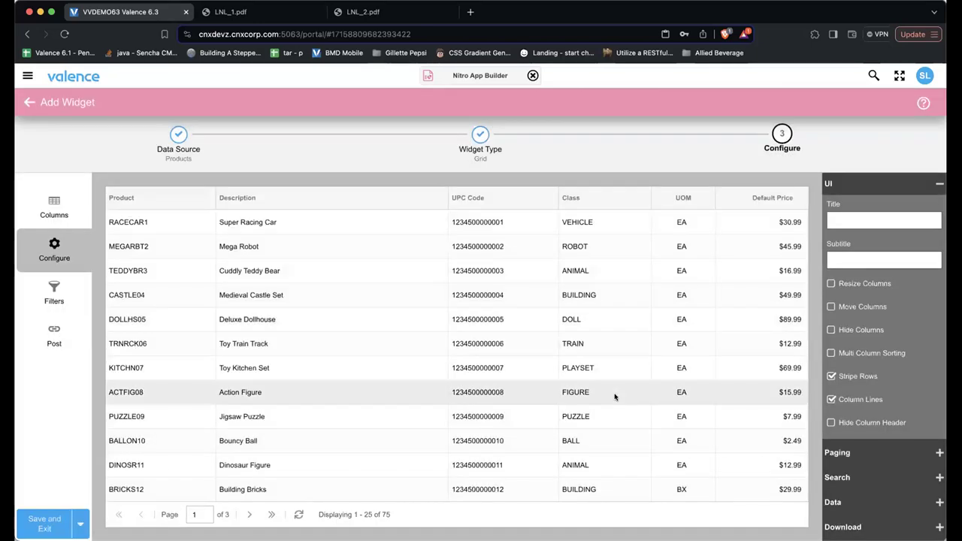
pyautogui.scroll(-5, 616, 396)
# Turn off grid paging, enable search, and test the search box with 'ra'
pyautogui.click(837, 453)
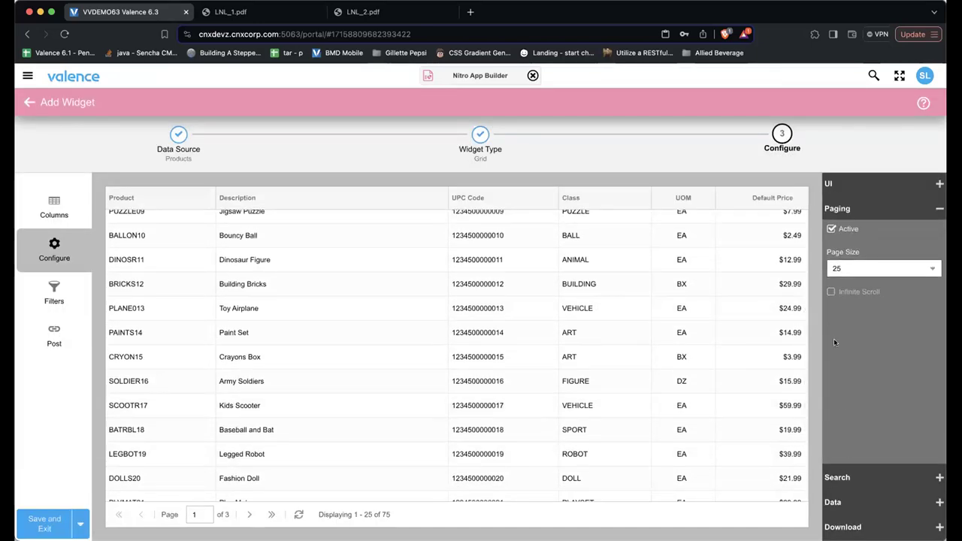
pyautogui.click(831, 228)
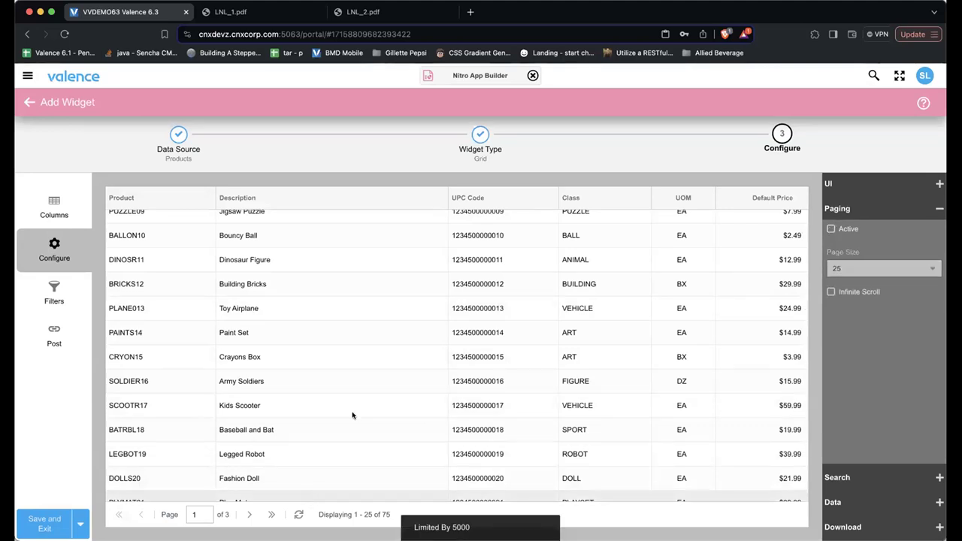
pyautogui.click(837, 477)
pyautogui.click(830, 254)
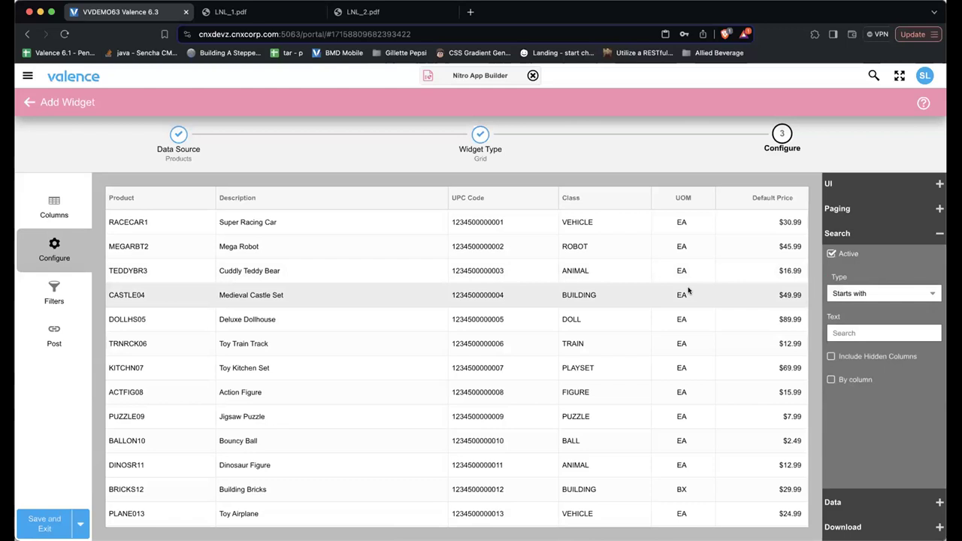
pyautogui.click(709, 198)
pyautogui.write('ra')
pyautogui.press('BackSpace')
pyautogui.press('BackSpace')
pyautogui.press('BackSpace')
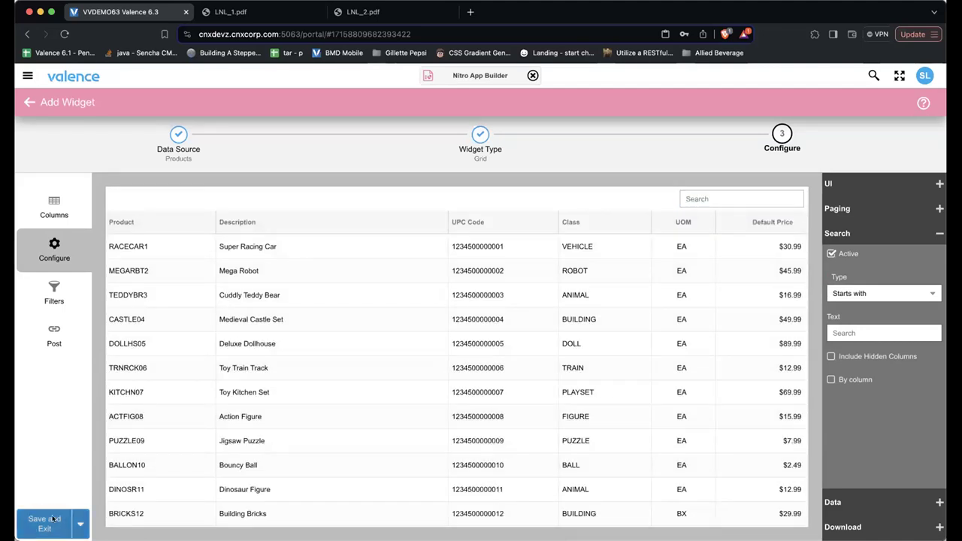
# Save the widget under the name 'Product List'
pyautogui.click(45, 520)
pyautogui.write('Prodcu')
pyautogui.press('BackSpace')
pyautogui.press('BackSpace')
pyautogui.press('BackSpace')
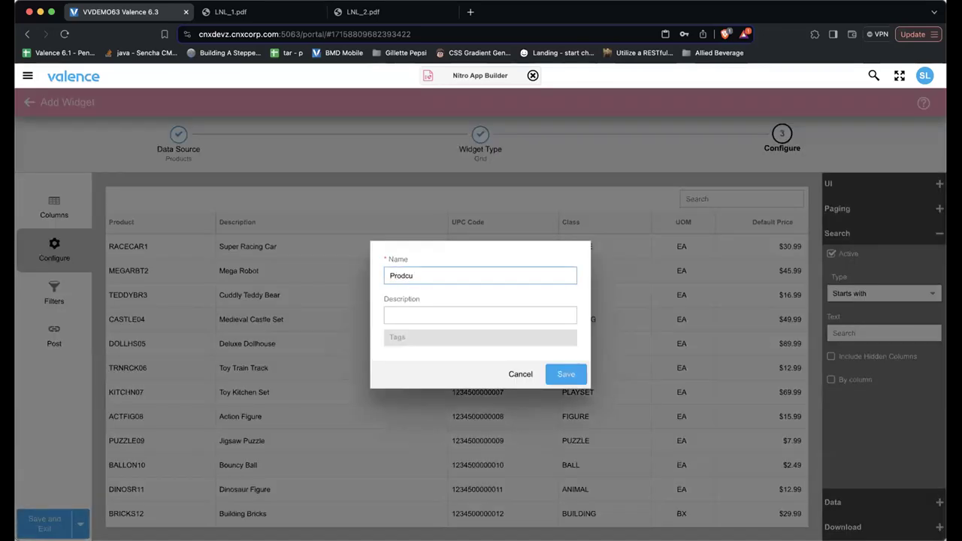
pyautogui.write('t List')
pyautogui.press('Return')
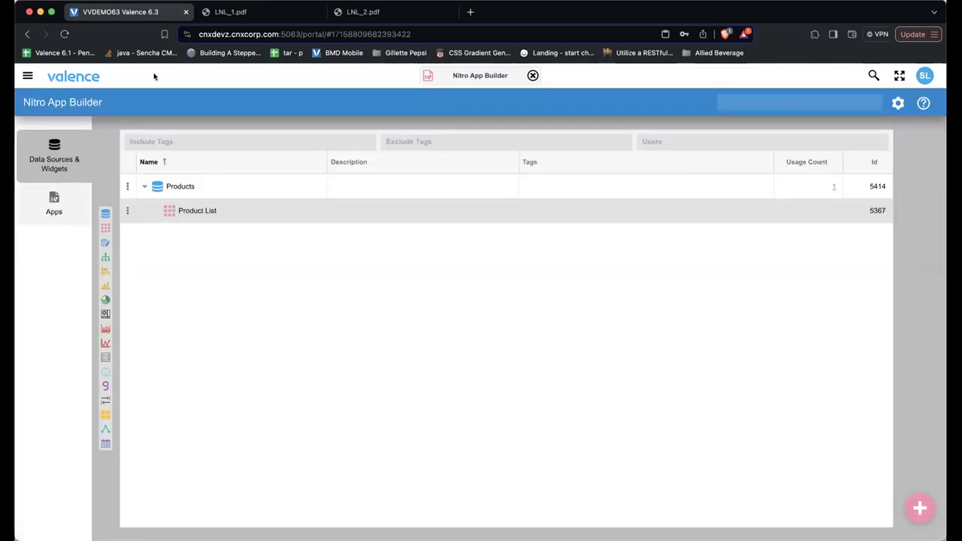
# Create a new app containing the Product List widget, with appbar title 'Products', and save it
pyautogui.click(51, 213)
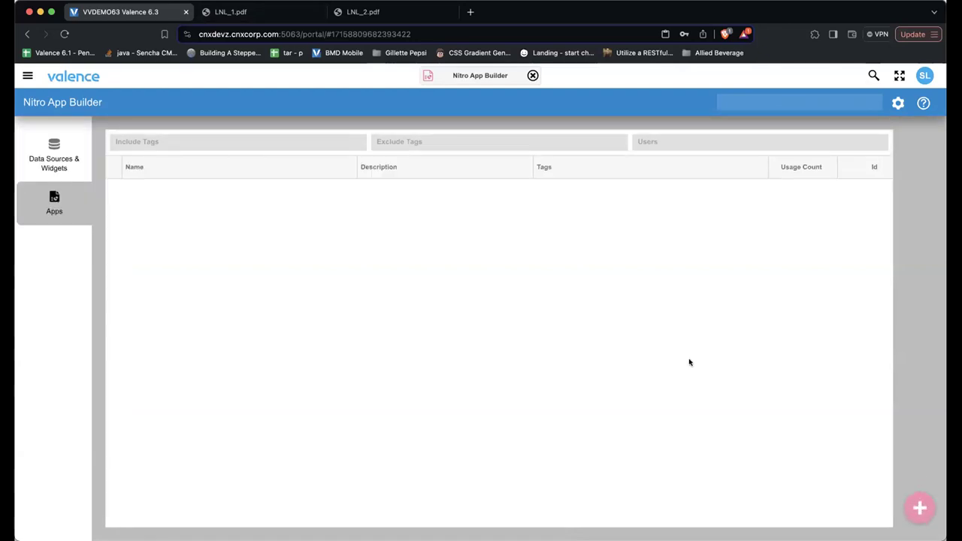
pyautogui.click(918, 504)
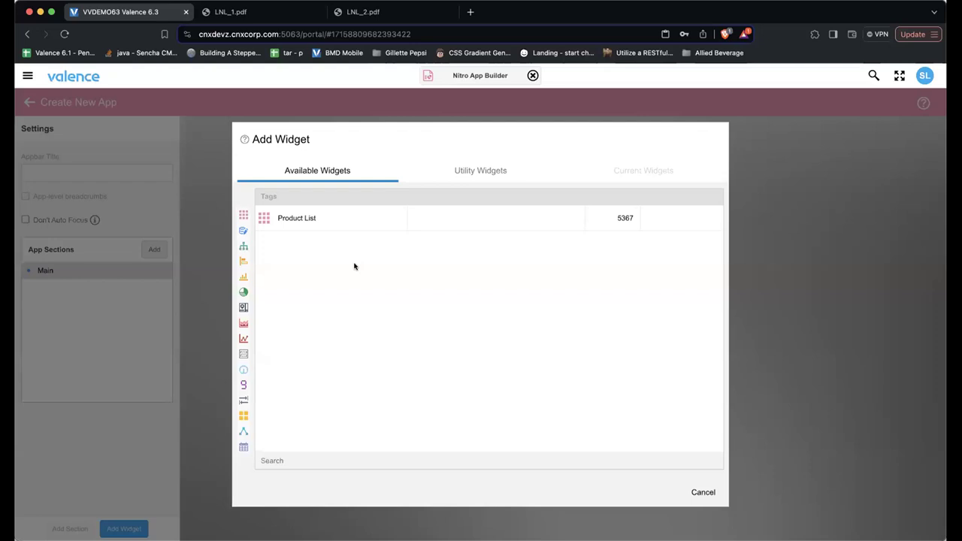
pyautogui.click(306, 220)
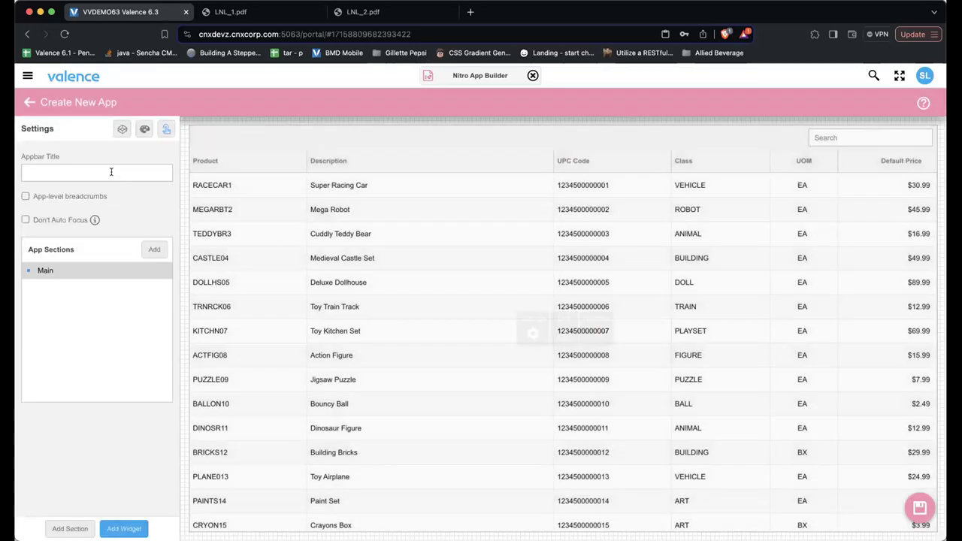
pyautogui.click(111, 171)
pyautogui.write('Products')
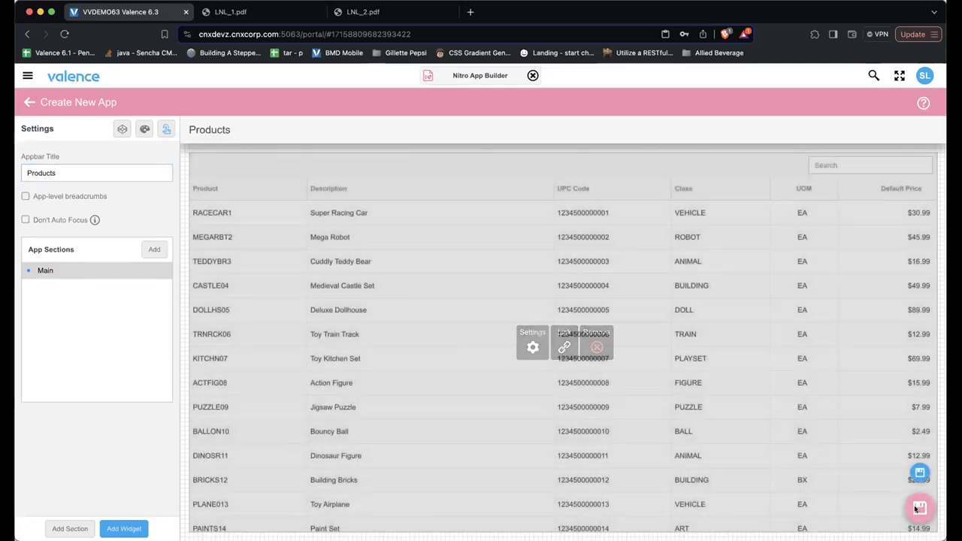
pyautogui.click(917, 509)
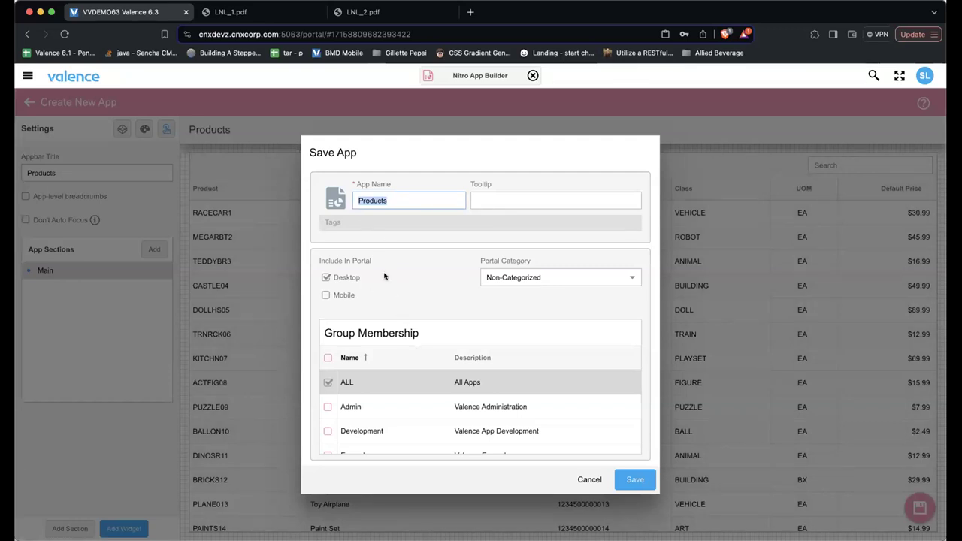
pyautogui.click(630, 478)
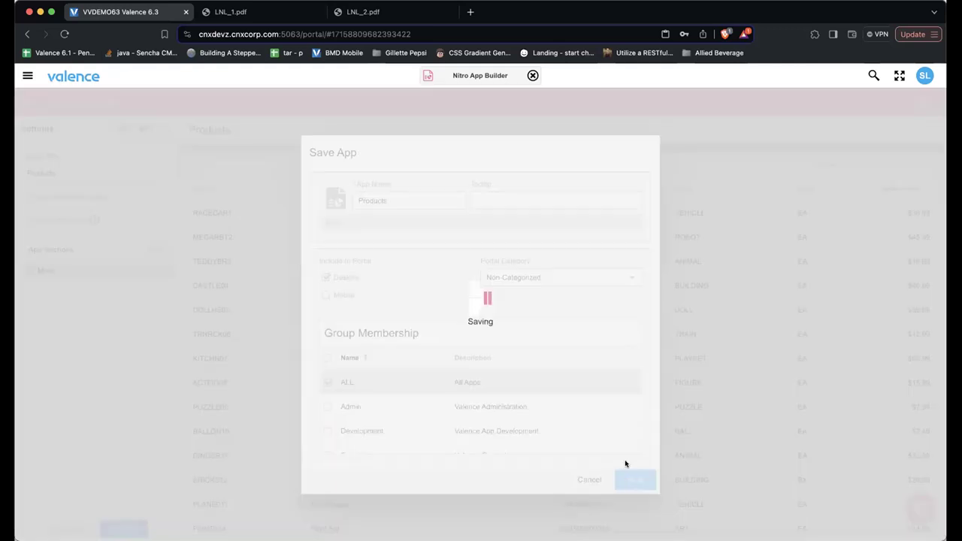
# Search the portal for 'prod' and launch the Products app to view its grid
pyautogui.click(872, 81)
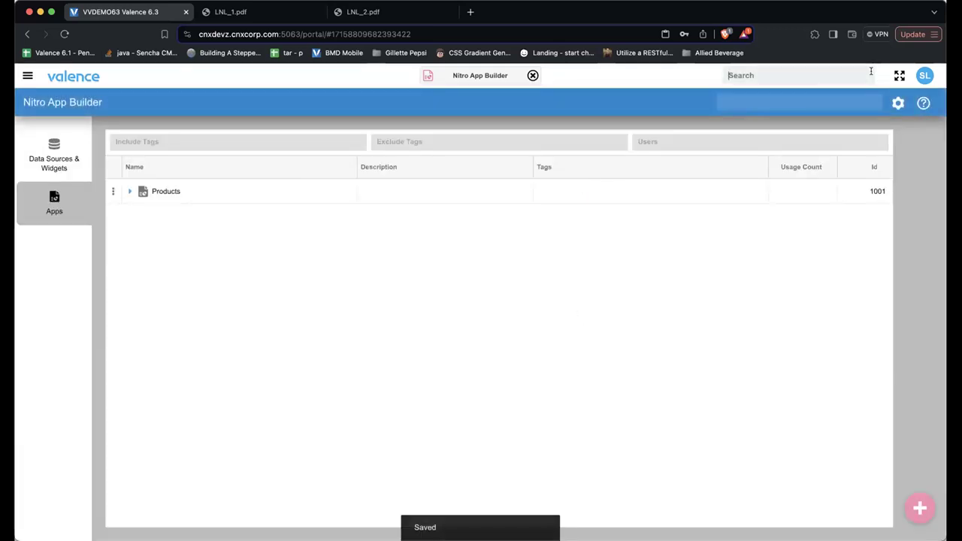
pyautogui.write('prod')
pyautogui.click(793, 106)
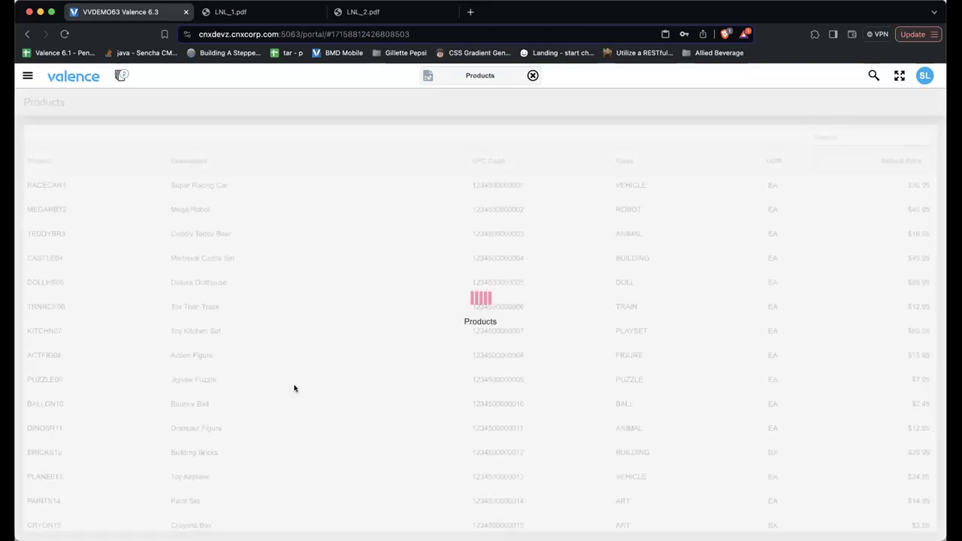
pyautogui.scroll(-15, 284, 340)
pyautogui.scroll(15, 284, 340)
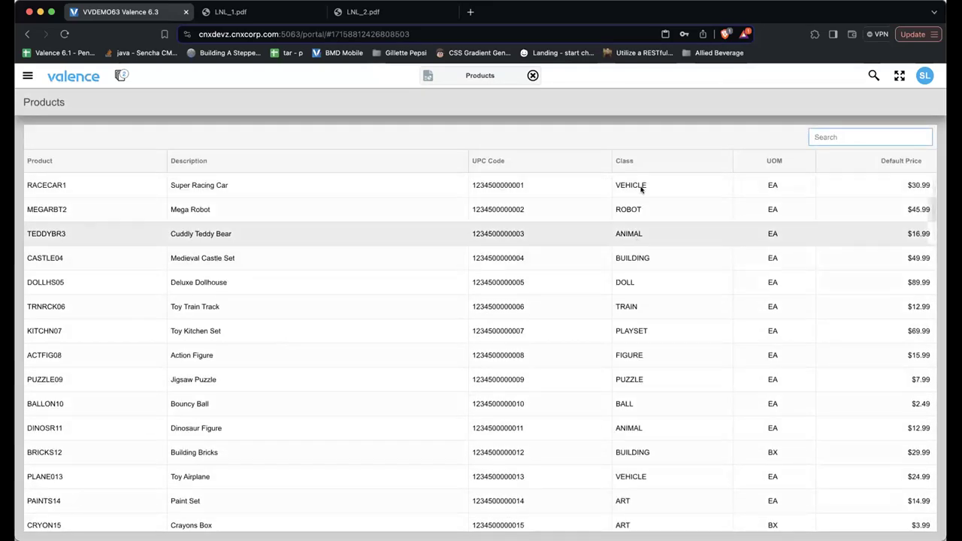